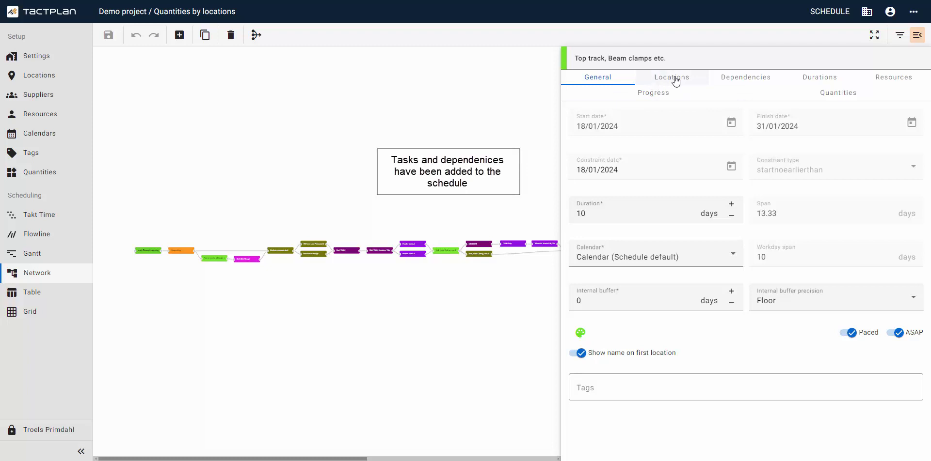
- Review the locations, dependencies and resources of the "Top track, Beam clamps etc." task and close its details
left_click(678, 80)
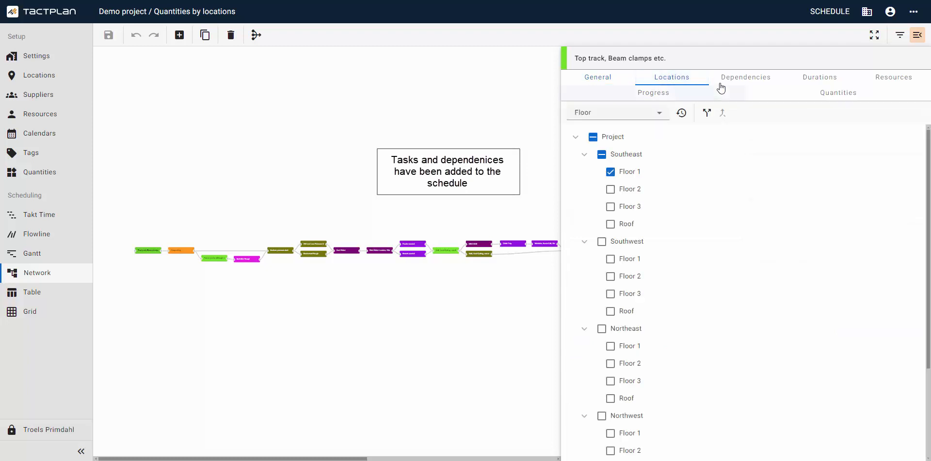
left_click(748, 79)
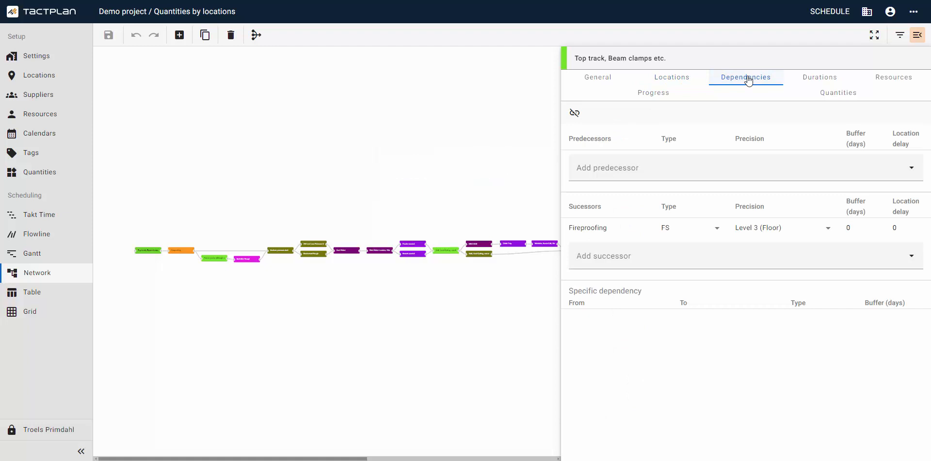
left_click(882, 80)
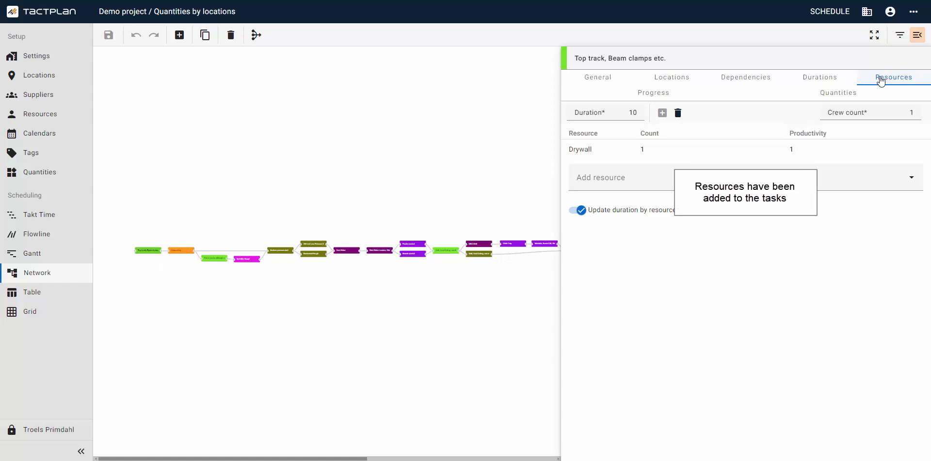
left_click(451, 133)
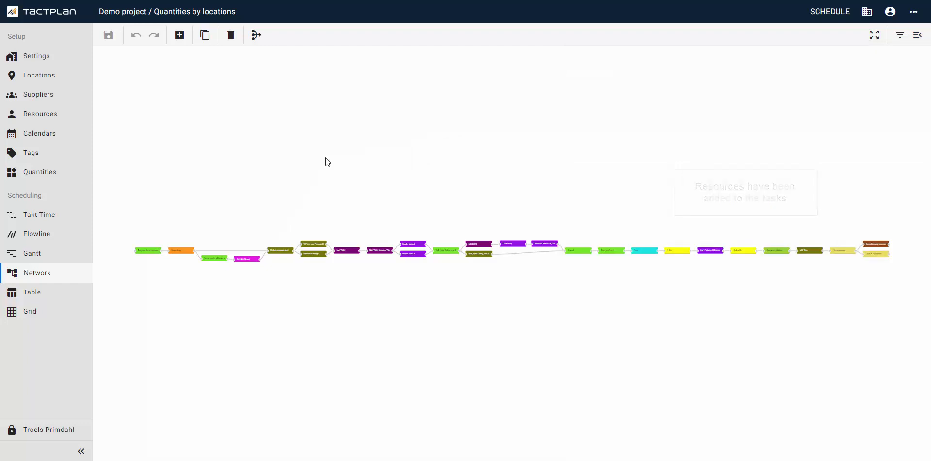
- Add a new quantity named "Branch conduit" with a consumption rate of 0.6 and the unit "sq.ft."
left_click(64, 179)
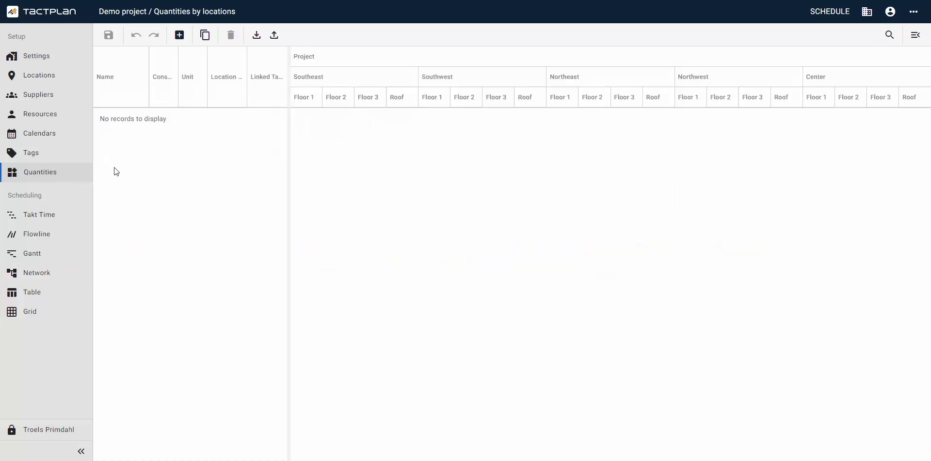
left_click(185, 40)
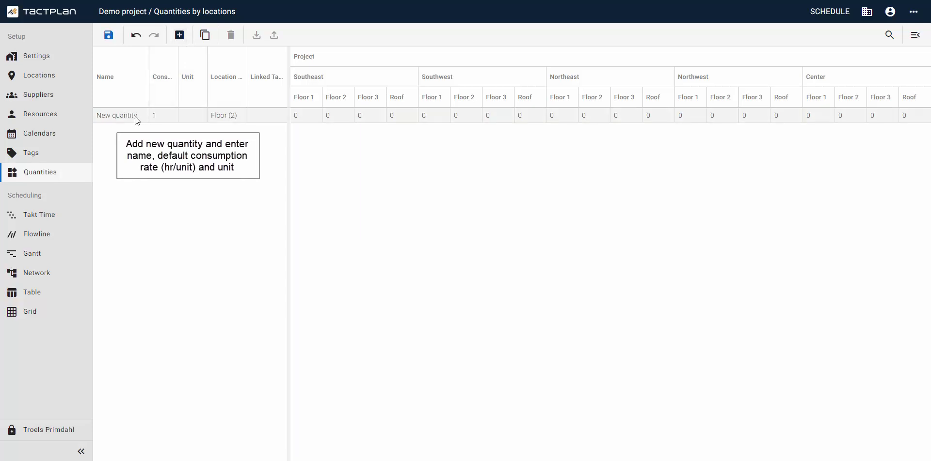
type("Branch conduit")
key("Tab")
type("0.6")
left_click(190, 118)
type("sq.ft.")
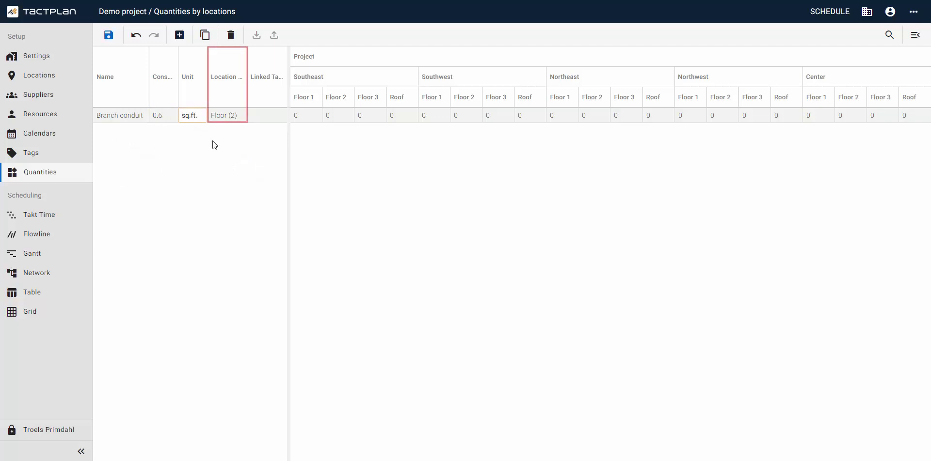
- Enter Branch conduit quantities of 30 for Southeast Floors 1 to 3 and 20 for Southwest Floors 1 and 2, and save
left_click(215, 145)
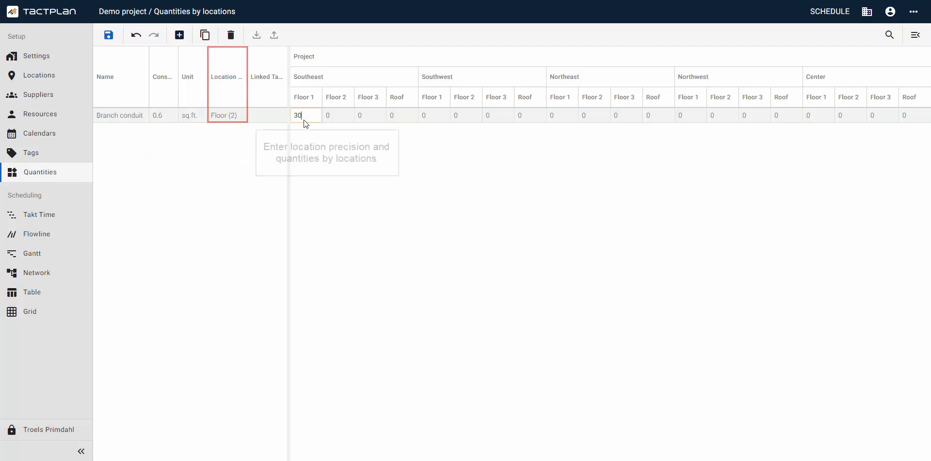
type("30")
left_click(335, 117)
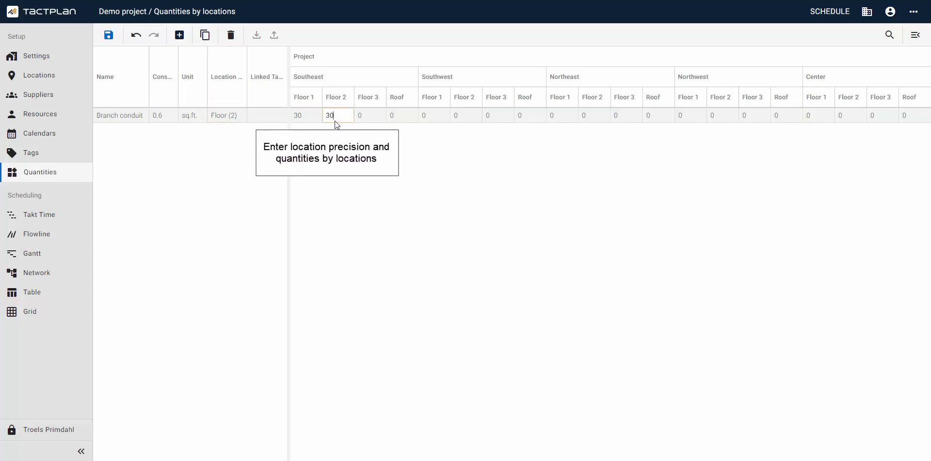
left_click(364, 118)
left_click(425, 118)
type("20")
left_click(472, 119)
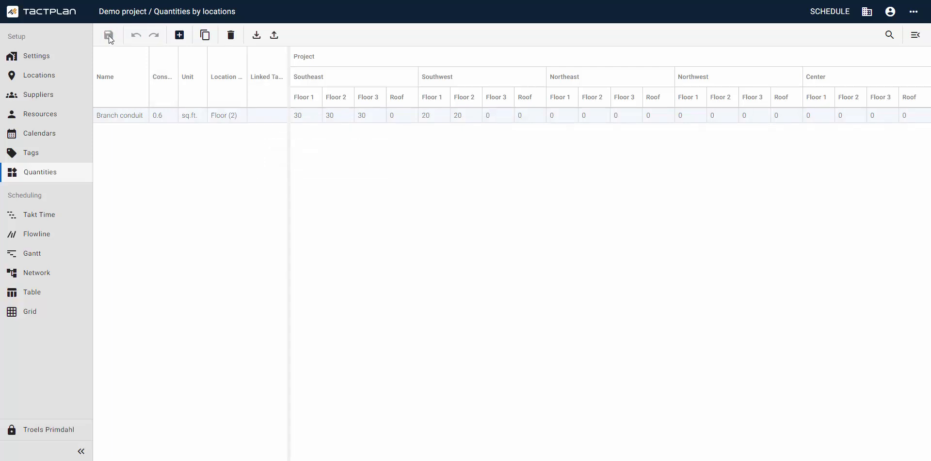
- Export the location breakdown with its quantities, paste it at A1 in the Excel workbook, and fit the Name column to its content
left_click(275, 37)
left_click(317, 87)
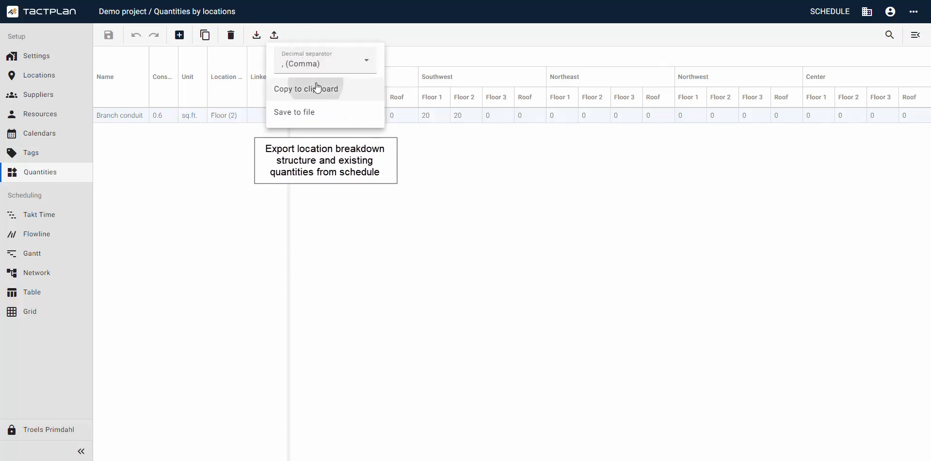
left_click(212, 459)
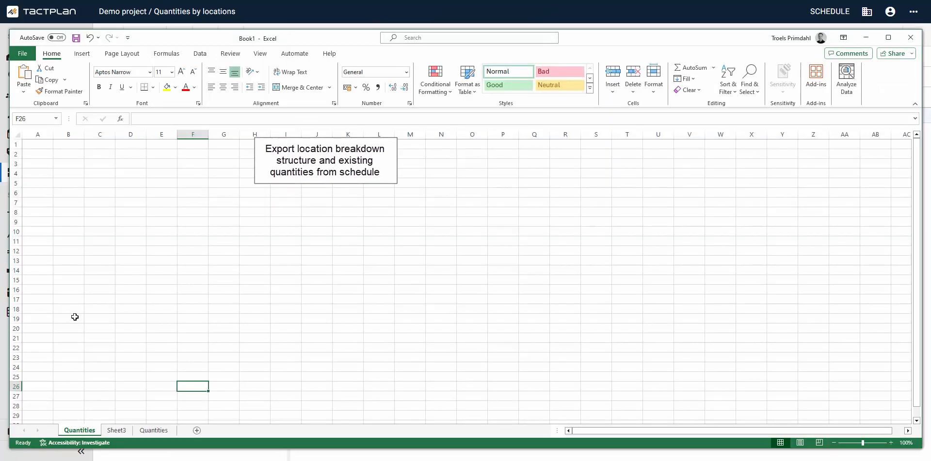
left_click(36, 146)
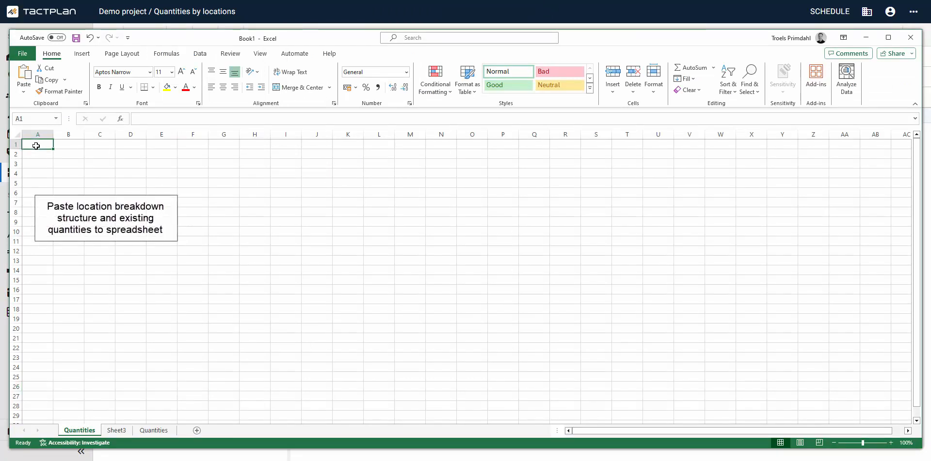
key("ctrl+v")
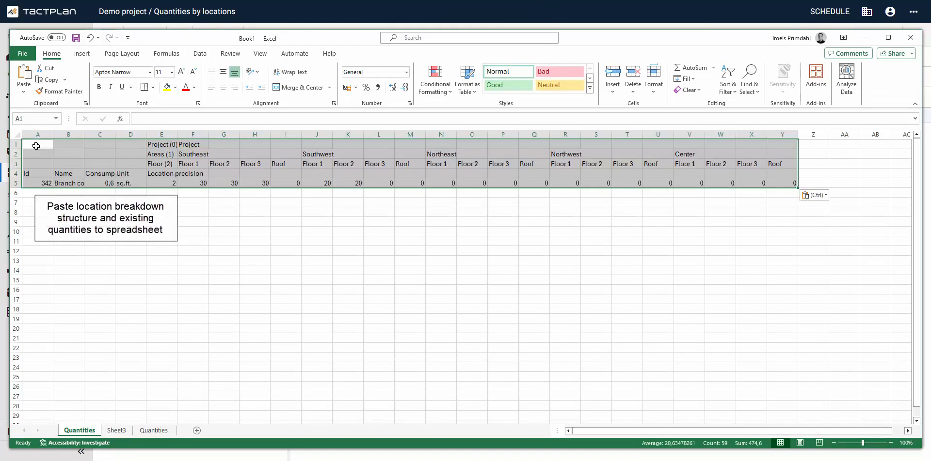
double_click(84, 133)
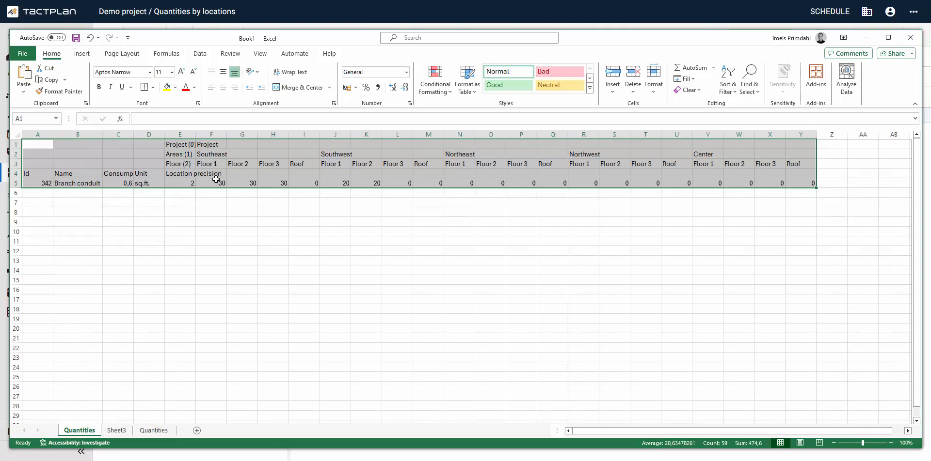
- Copy the Southeast Branch conduit quantities to the Southwest, Northeast, Northwest and Center areas in row 5
left_click_drag(216, 180, 301, 184)
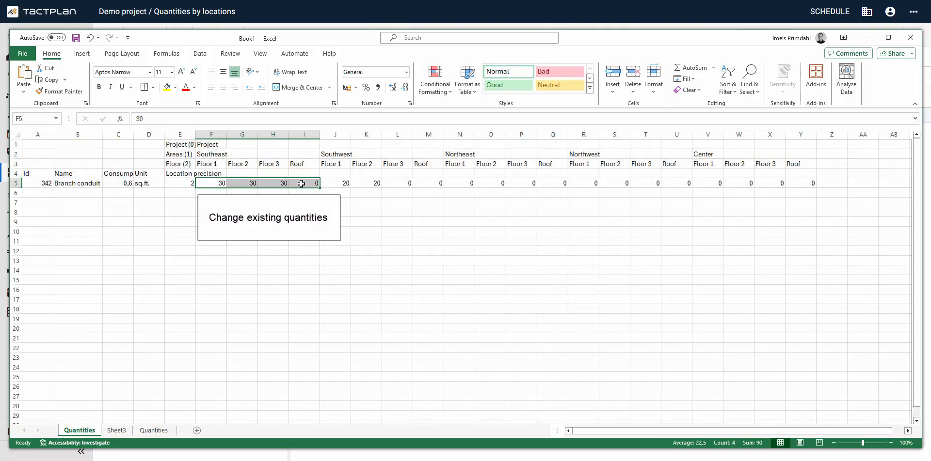
key("ctrl+c")
left_click(339, 183)
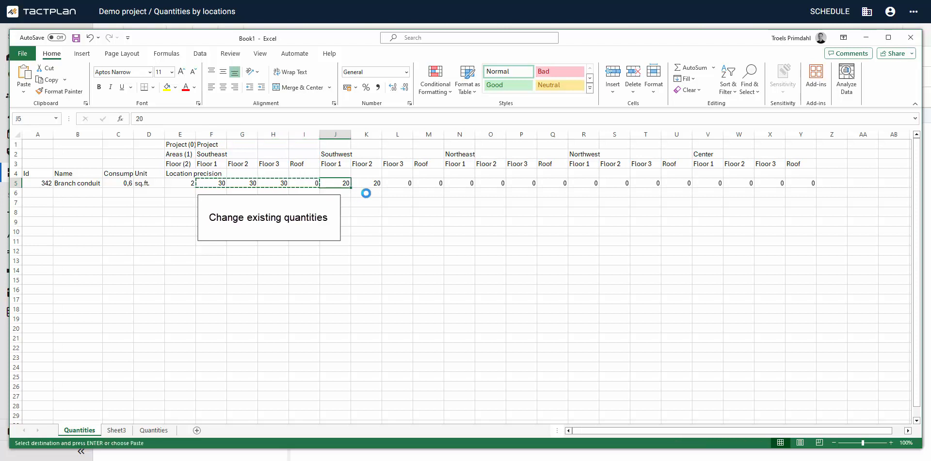
key("ctrl+v")
left_click(460, 183)
key("ctrl+v")
left_click(589, 183)
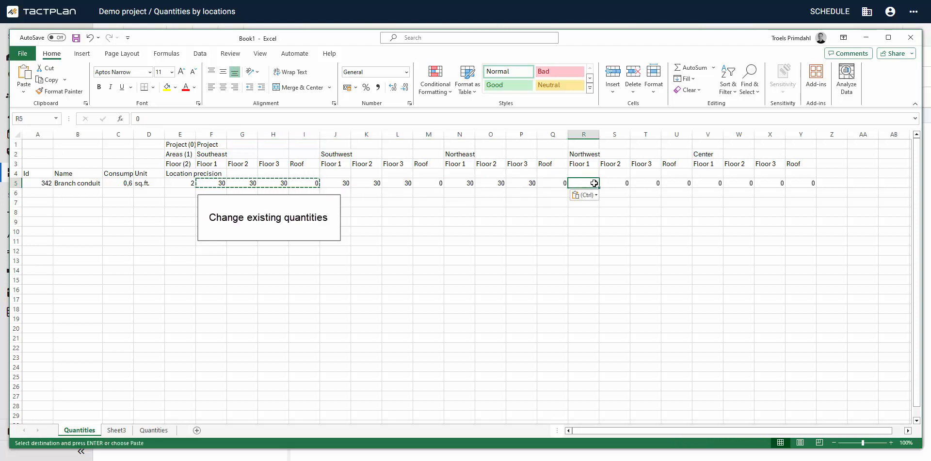
key("ctrl+v")
left_click(701, 184)
key("ctrl+v")
left_click(662, 242)
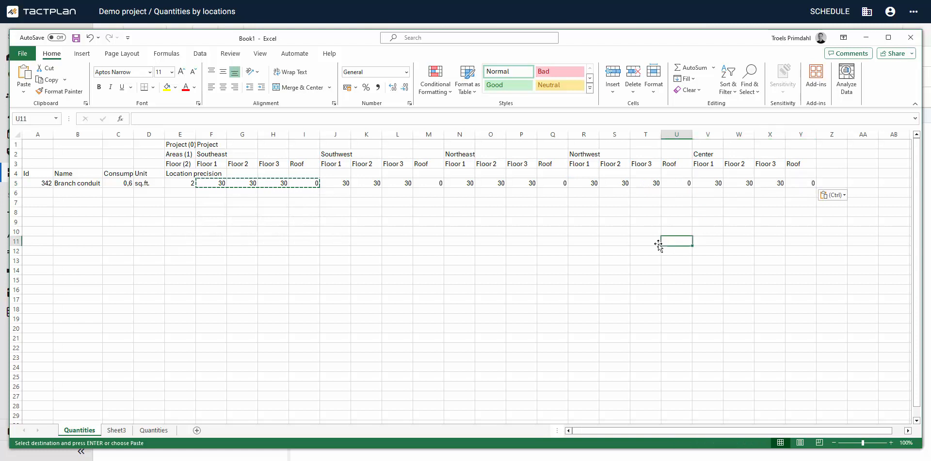
- Enter "new quan" as the name of a new quantity in B6, leaving its Id empty
left_click(78, 192)
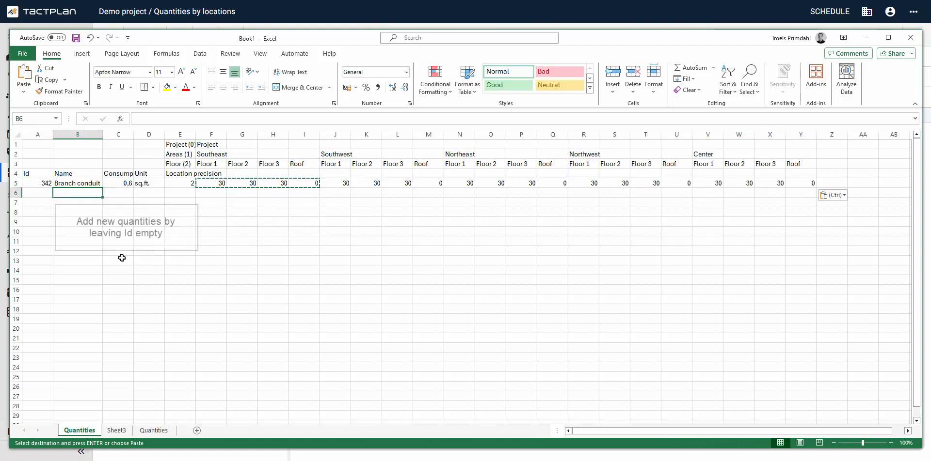
type("new")
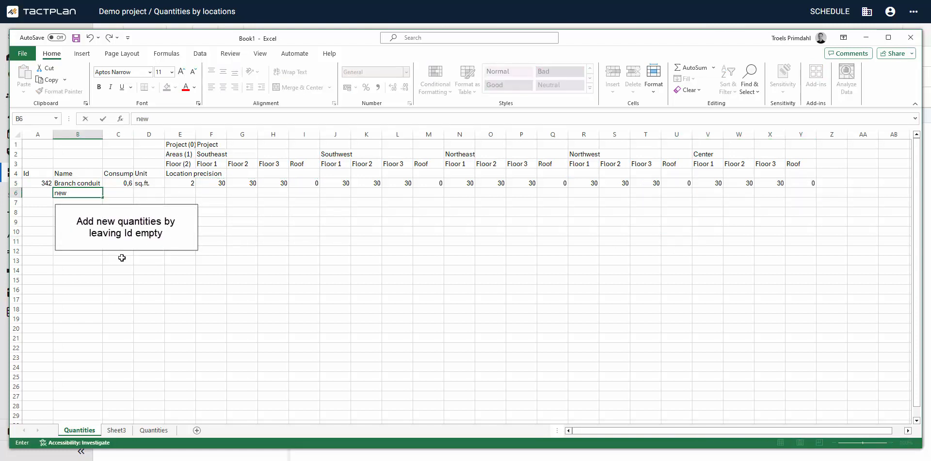
type(" quan")
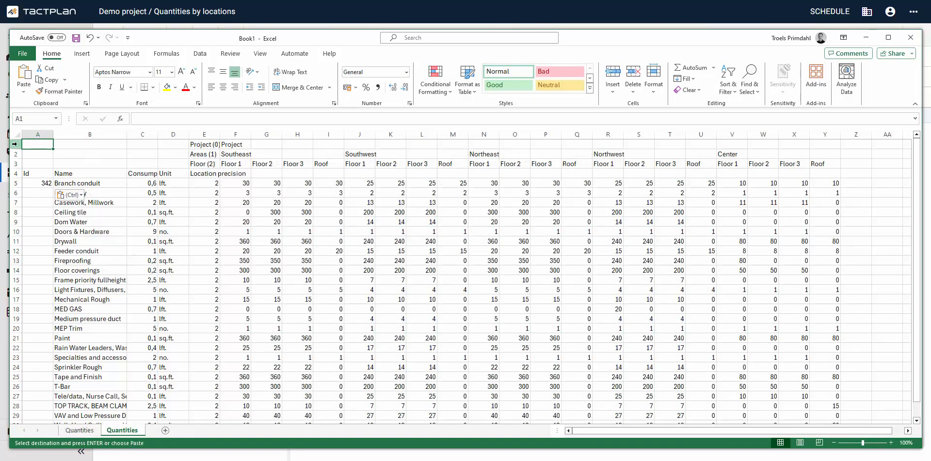
- Copy rows 5 to 31 of the prepared Quantities sheet, from Branch conduit to the last quantity
left_click_drag(16, 183, 20, 407)
right_click(99, 279)
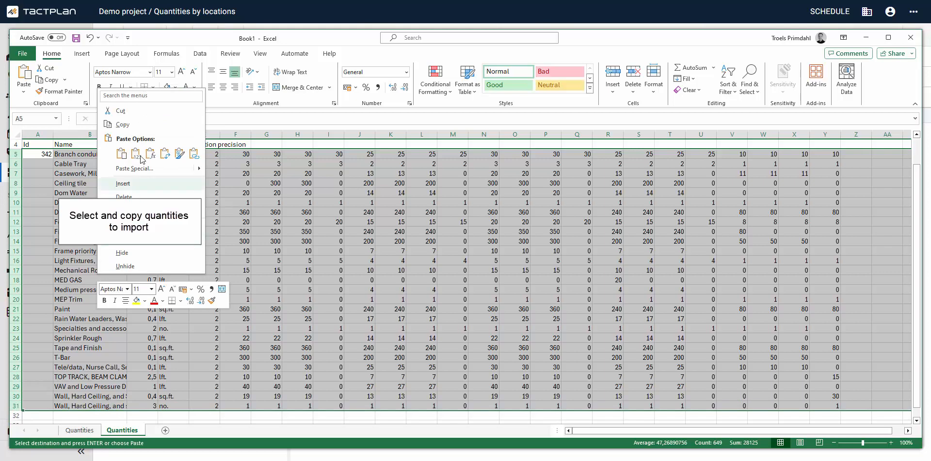
left_click(122, 124)
- Switch back to Tactplan, import the copied quantities by location into the schedule, and save
left_click(287, 13)
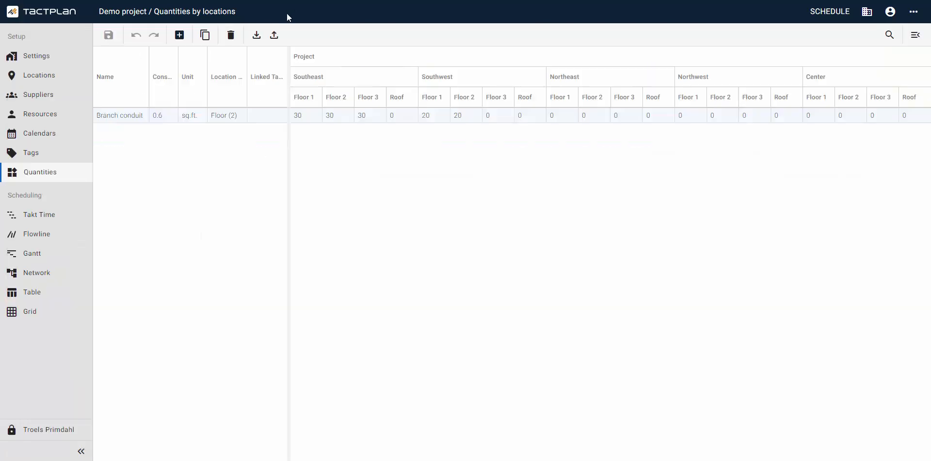
left_click(258, 36)
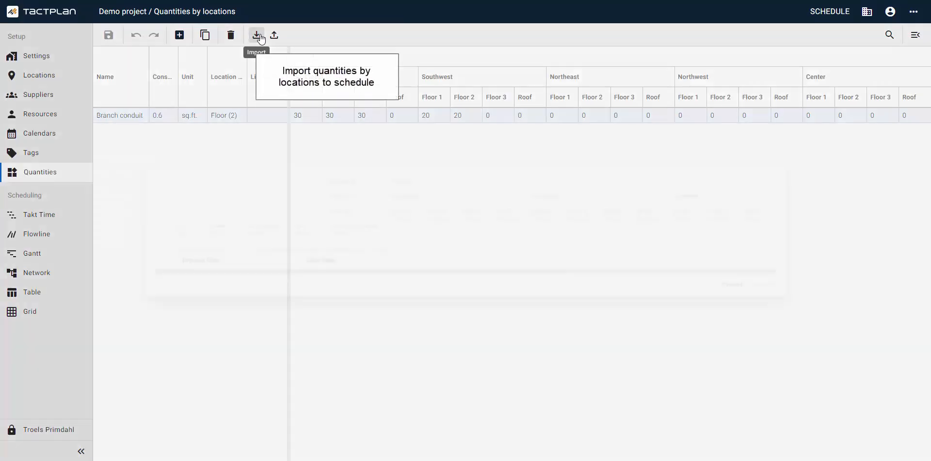
left_click(297, 264)
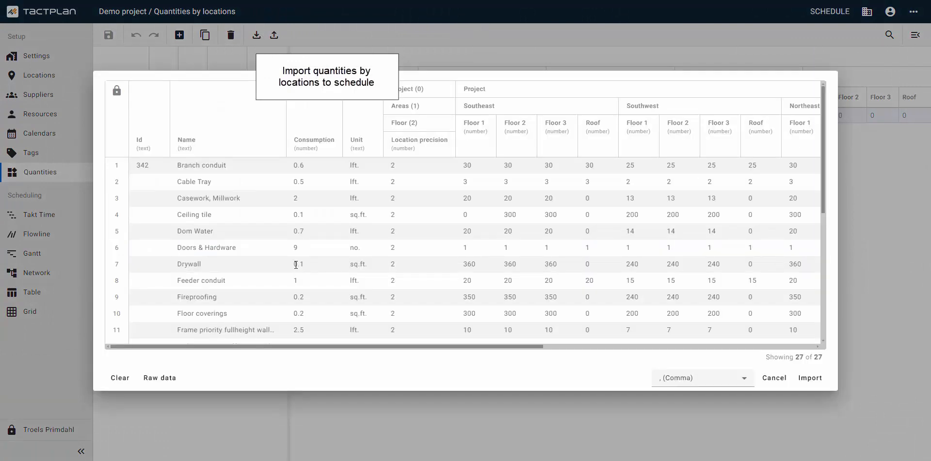
left_click(809, 379)
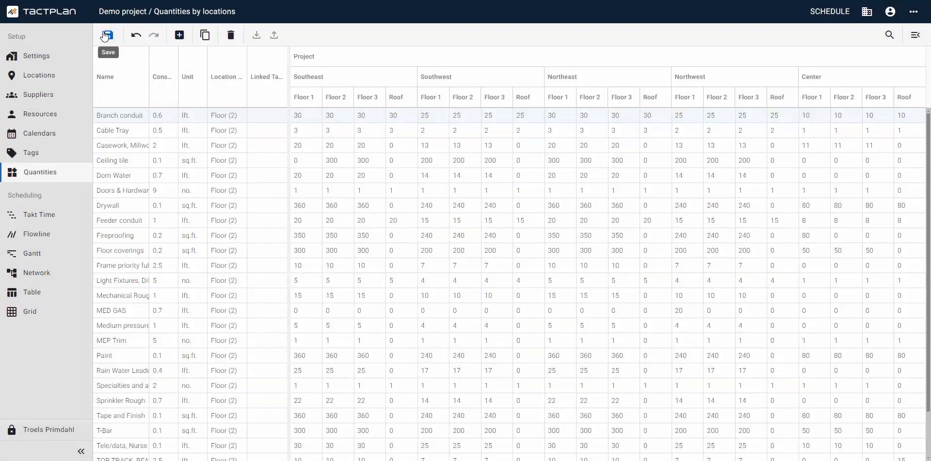
left_click(106, 35)
- Link the Branch conduit, Cable Tray and Casework, Millwork quantities to their tasks of the same names
left_click(267, 115)
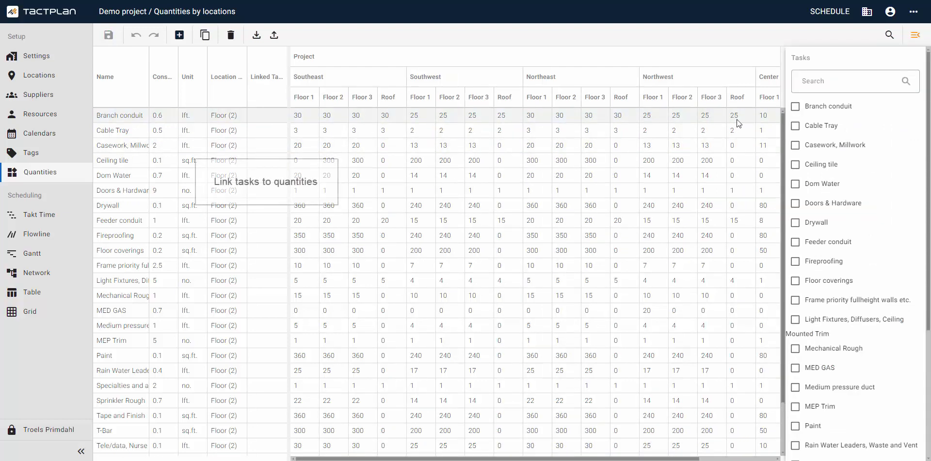
left_click_drag(785, 100, 351, 101)
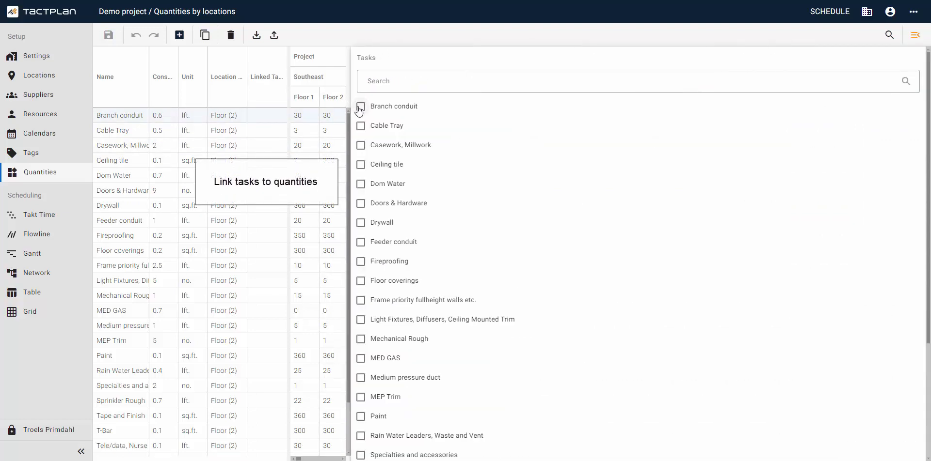
left_click(361, 108)
left_click(268, 129)
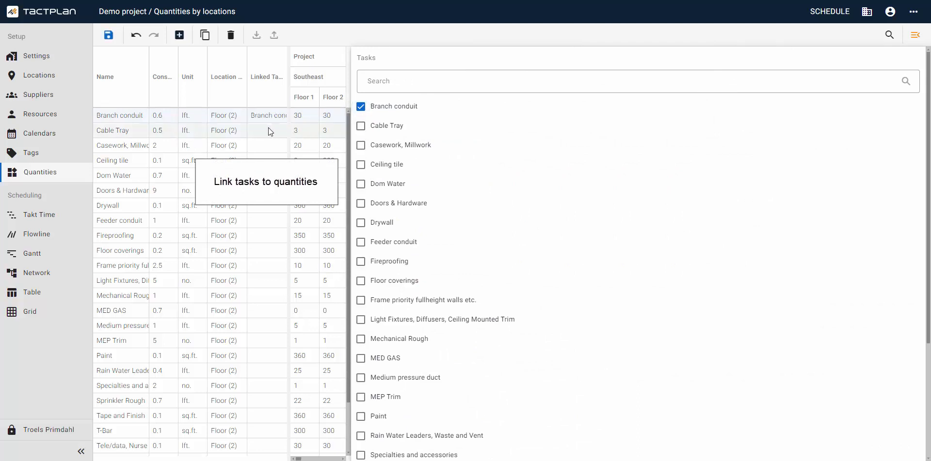
left_click(361, 128)
left_click(268, 144)
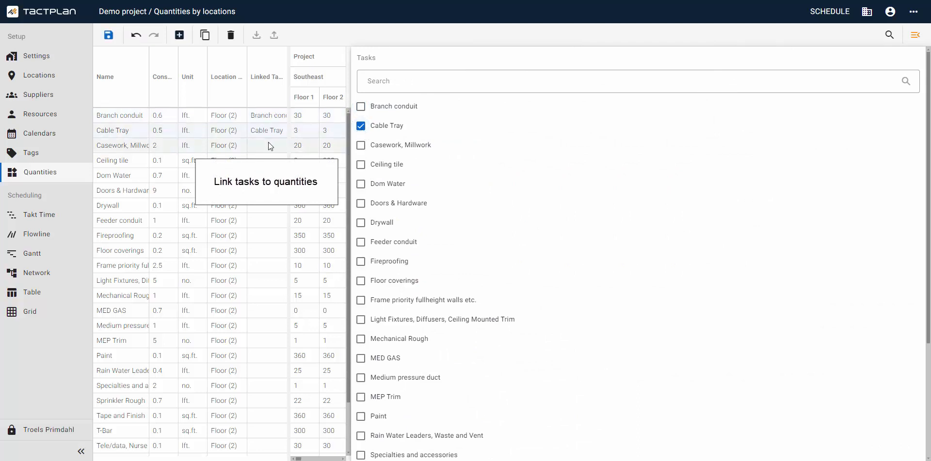
left_click(360, 148)
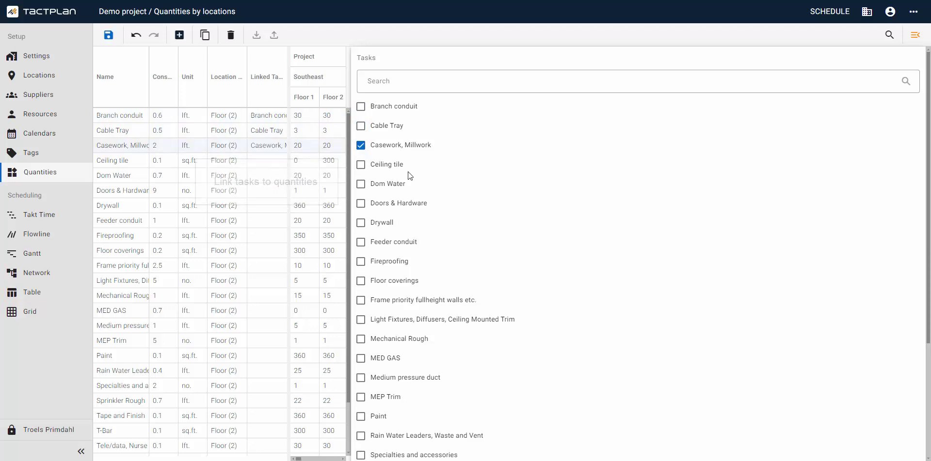
- Inspect the resources and locations of the Branch conduit task on Southeast Floor 1 in the Takt Time view
left_click(56, 216)
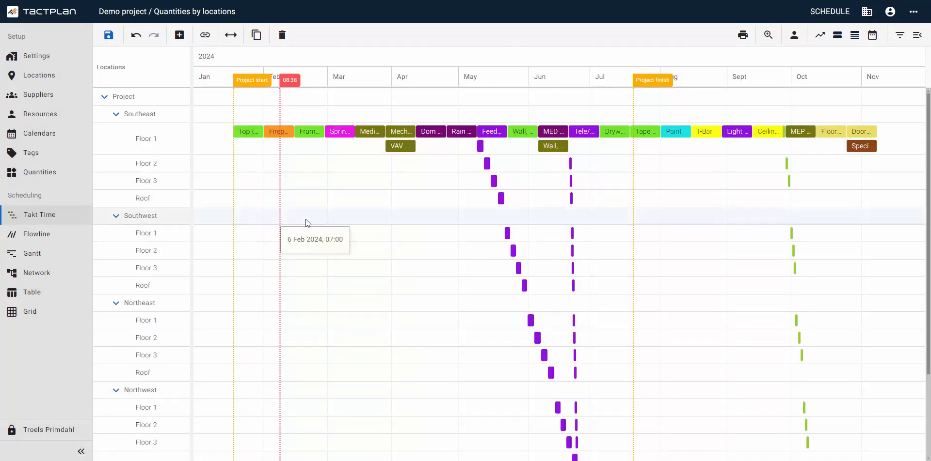
left_click(481, 146)
scroll(359, 356, "right", 5)
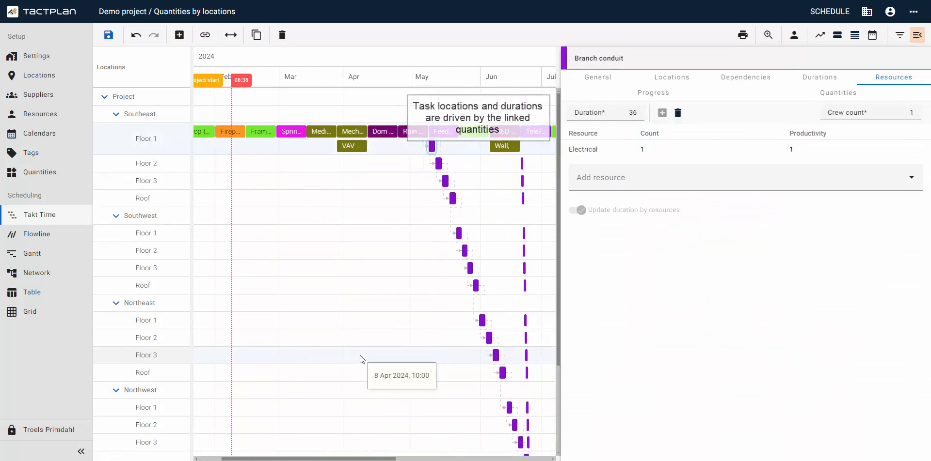
left_click(674, 80)
scroll(675, 218, "down", 3)
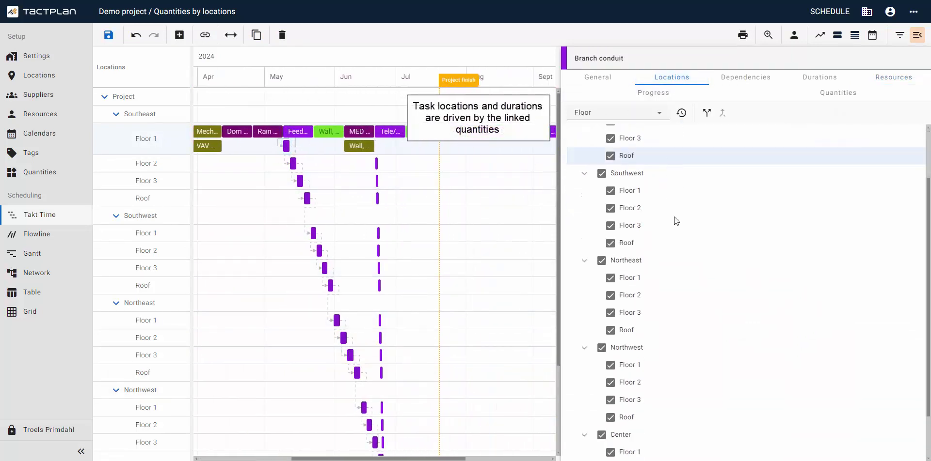
- Review the Branch conduit task's locations, its linked quantity, and the breakdown of quantity and work by location
scroll(673, 223, "up", 3)
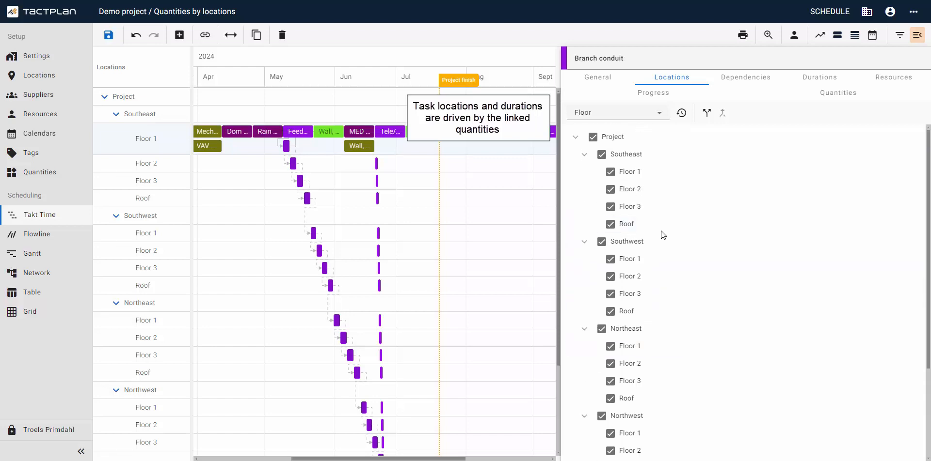
left_click(823, 93)
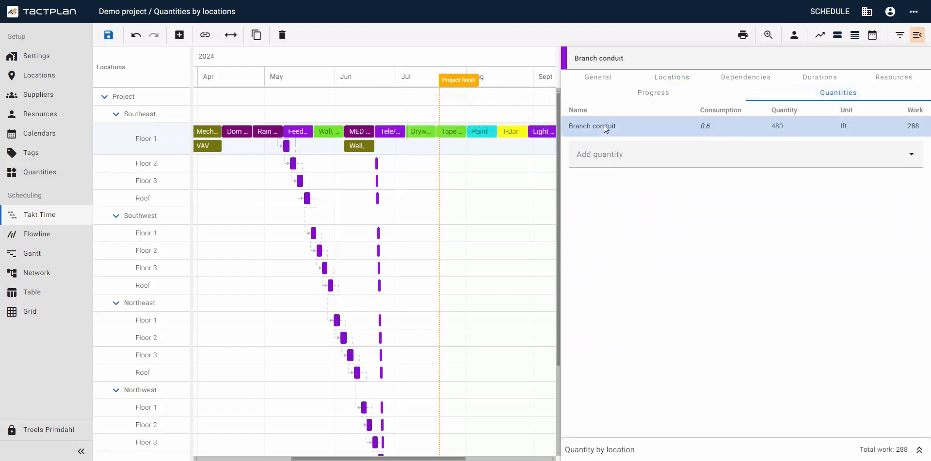
left_click(918, 450)
scroll(759, 282, "down", 5)
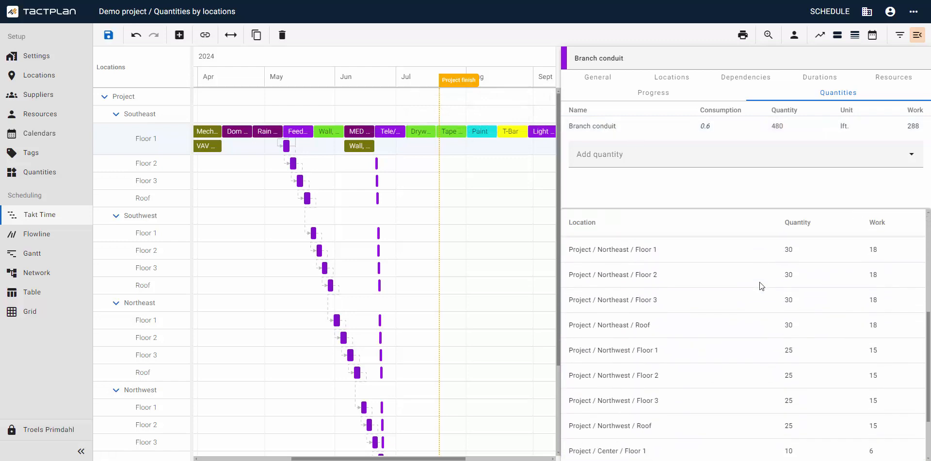
scroll(757, 284, "up", 5)
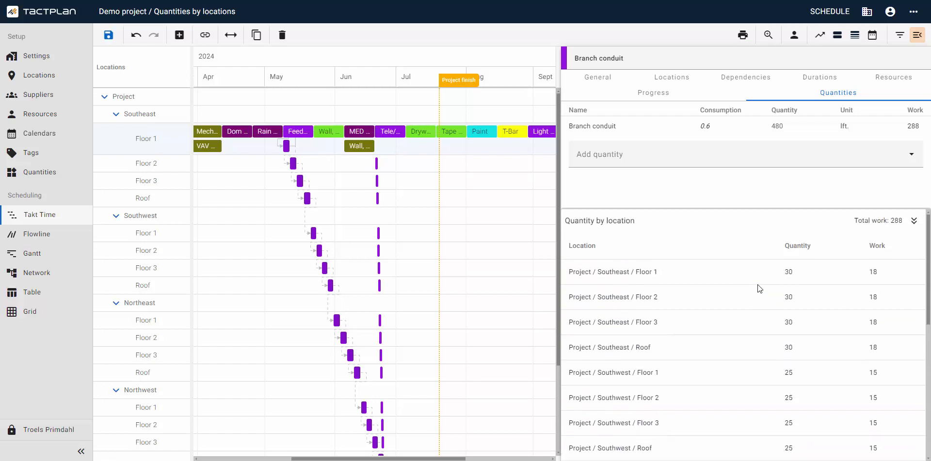
left_click(913, 221)
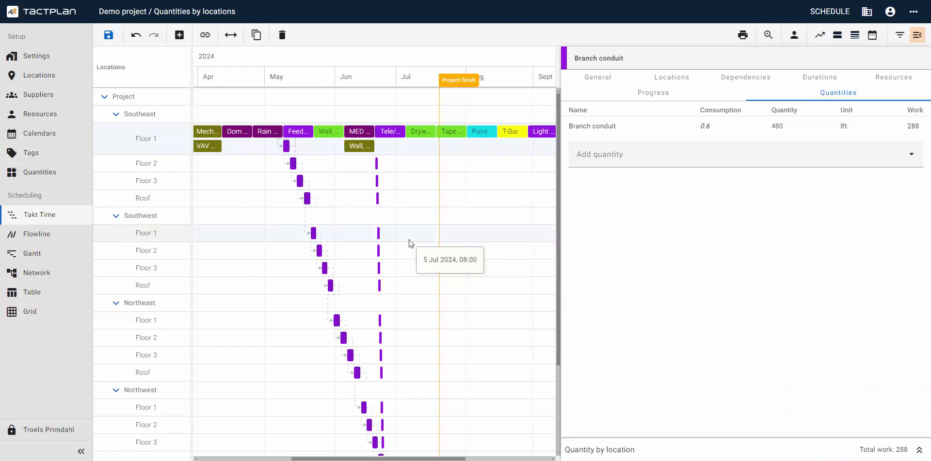
- Link the TOP TRACK, BEAM CLAMPS ETC. quantity to the matching task on Southeast Floor 1 and check the task's locations
scroll(409, 243, "left", 3)
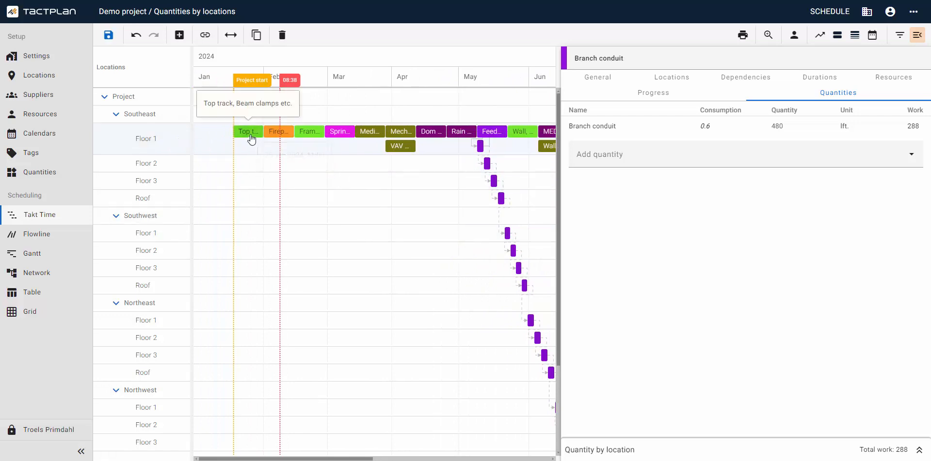
left_click(251, 139)
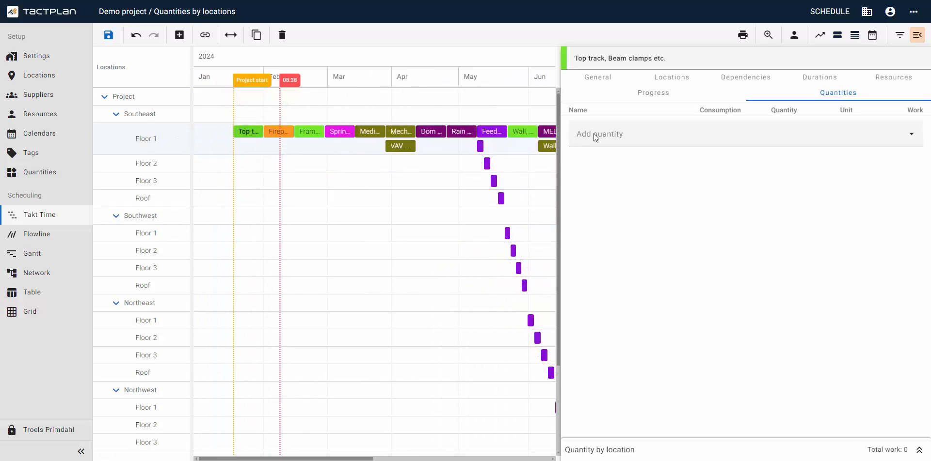
left_click(630, 135)
type("top")
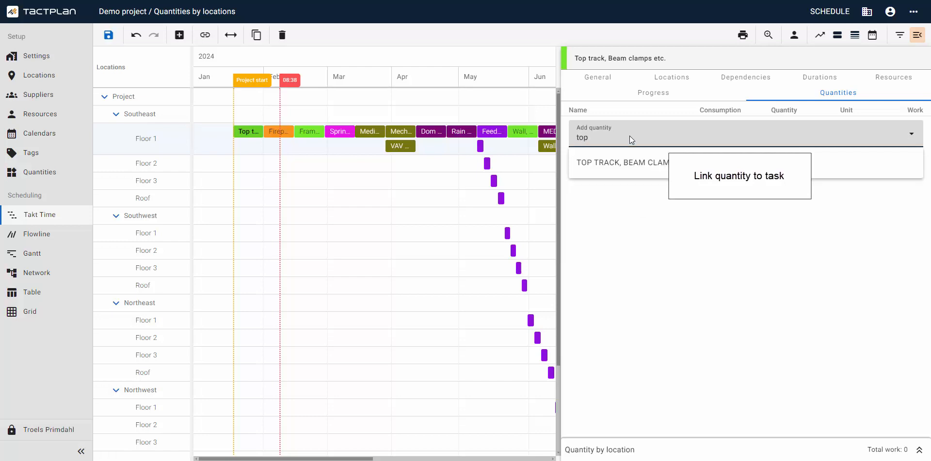
left_click(630, 163)
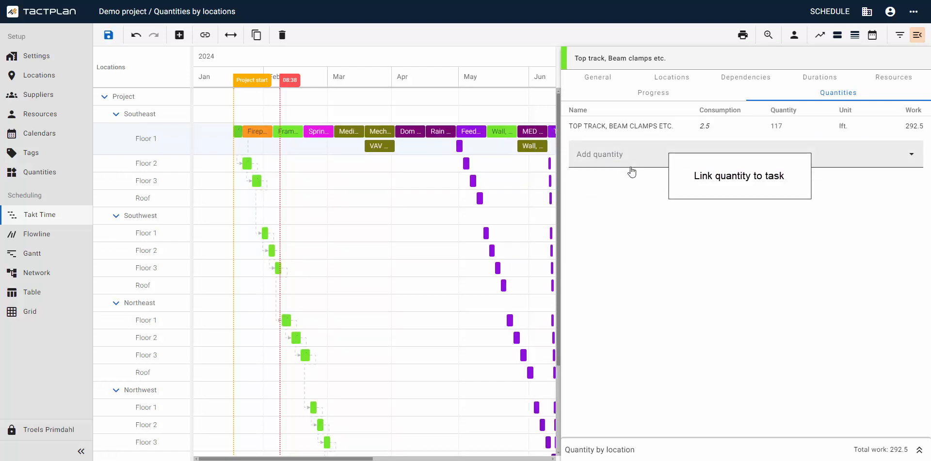
left_click(680, 82)
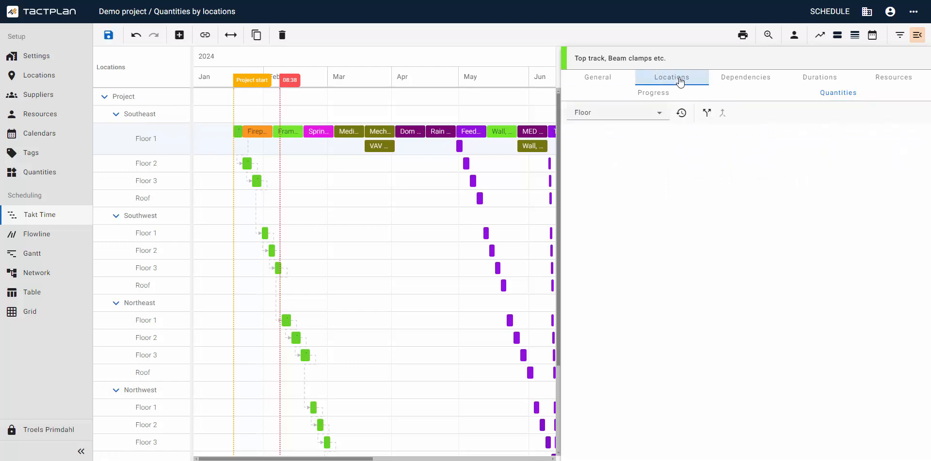
scroll(681, 228, "down", 3)
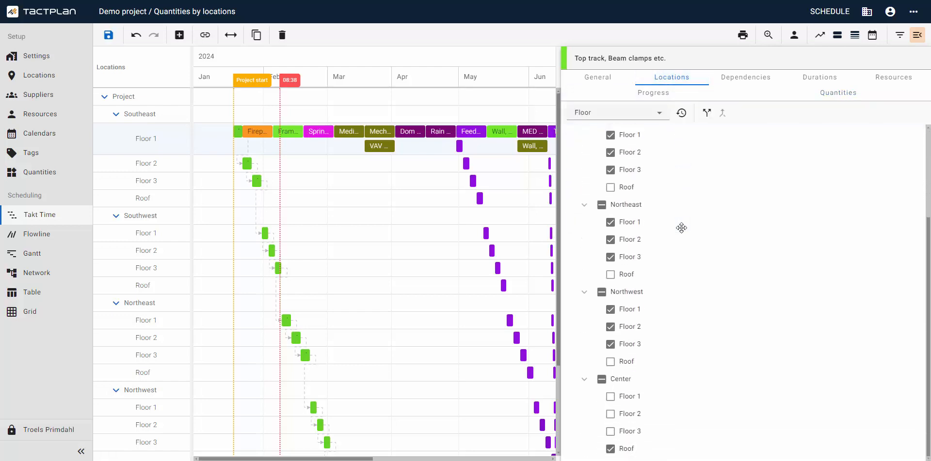
scroll(681, 227, "up", 3)
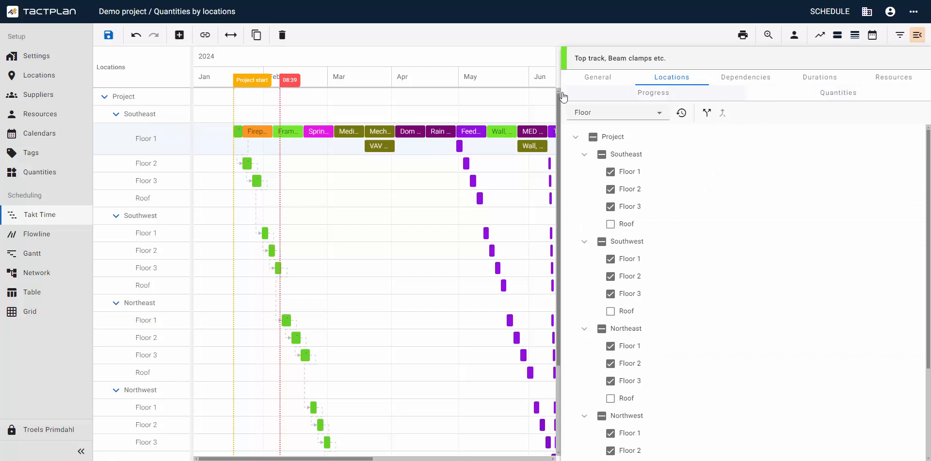
- Link the Fireproofing quantity to the Fireproofing task on Southeast Floor 1
left_click(256, 131)
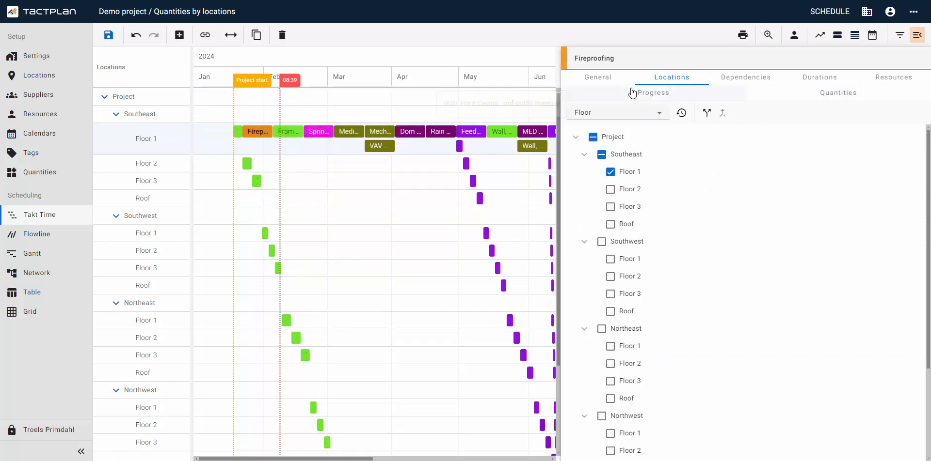
left_click(814, 98)
left_click(673, 136)
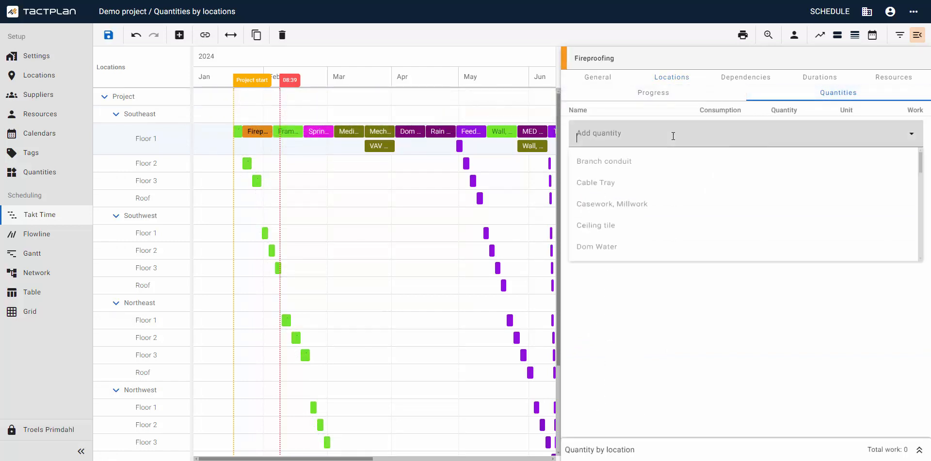
type("fire")
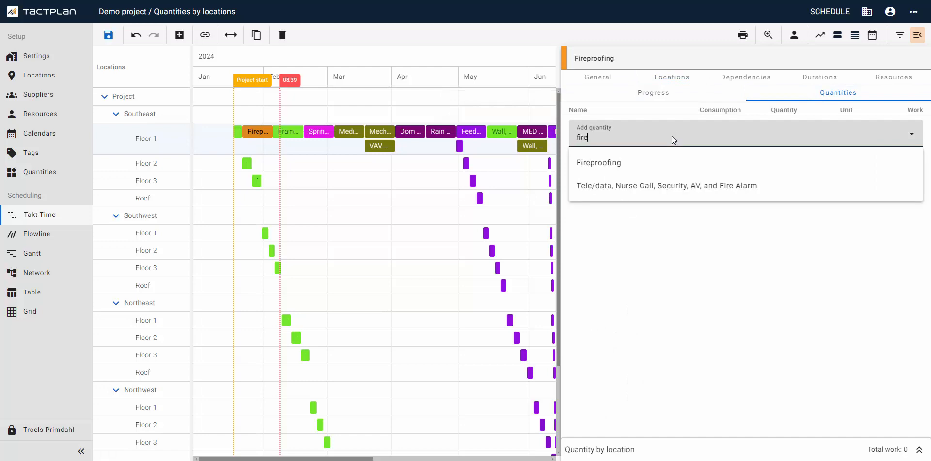
left_click(651, 162)
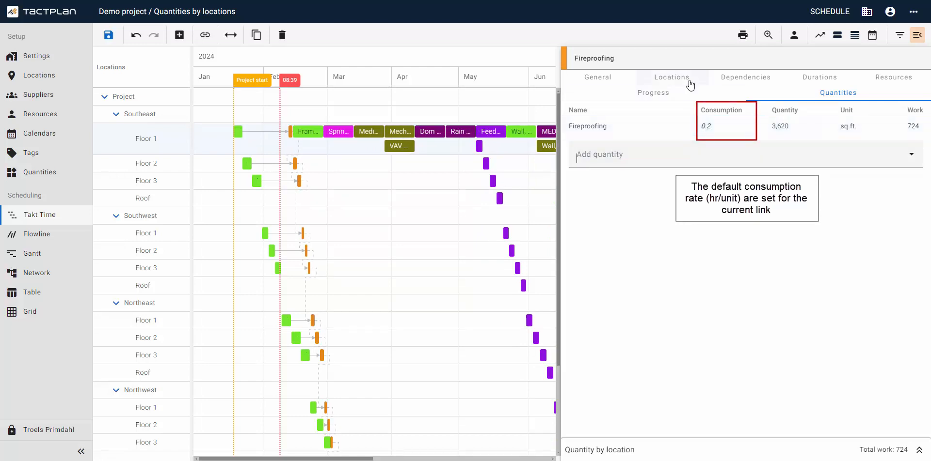
- Set the Drywall resource count of the Top track, Beam clamps etc. task to 2
left_click(240, 135)
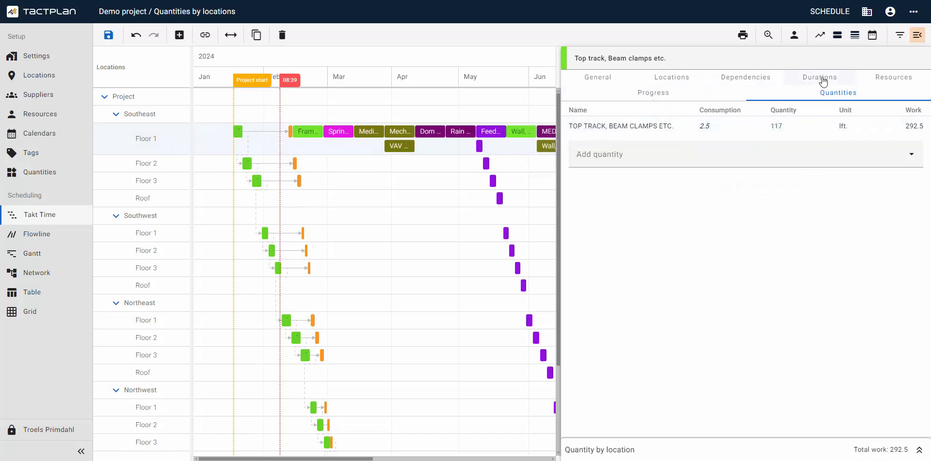
left_click(882, 79)
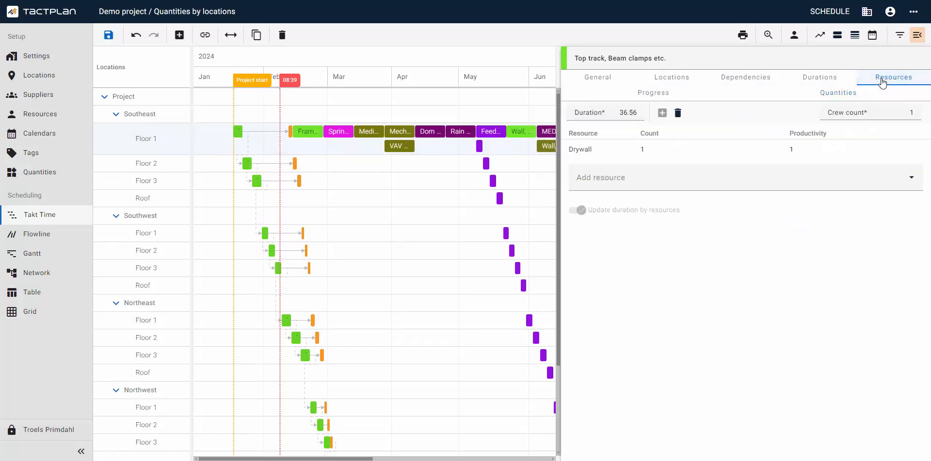
left_click(699, 148)
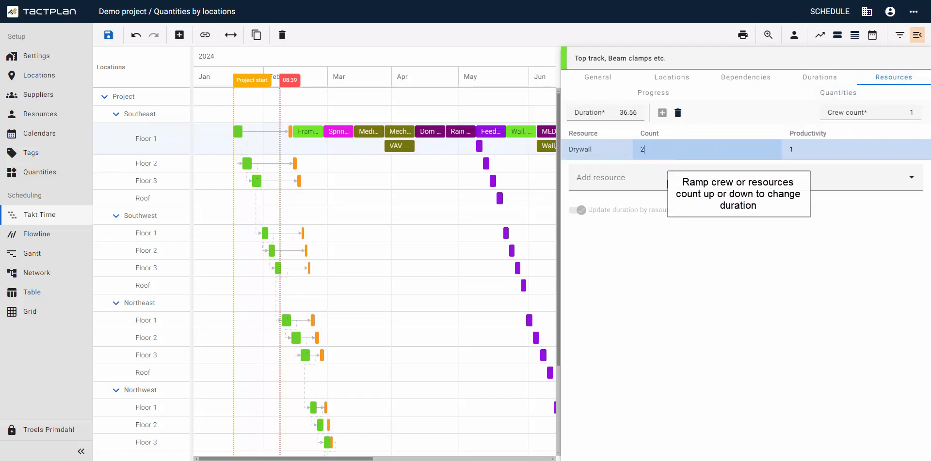
left_click(677, 227)
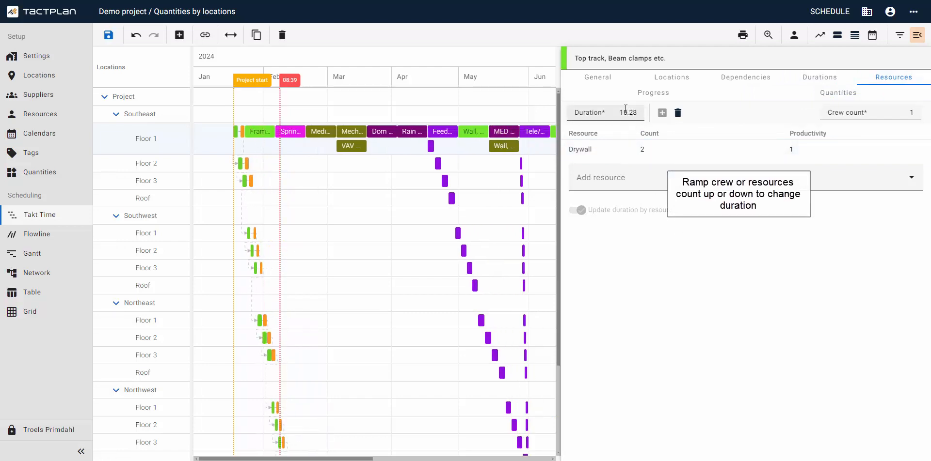
- Try a crew count of 2 for the Top track, Beam clamps etc. task, then restore it to 1
left_click(888, 111)
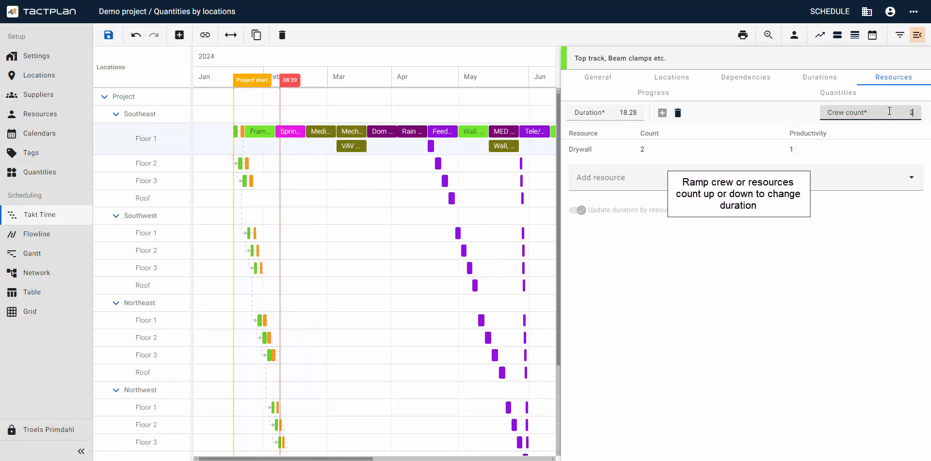
type("2")
key("Return")
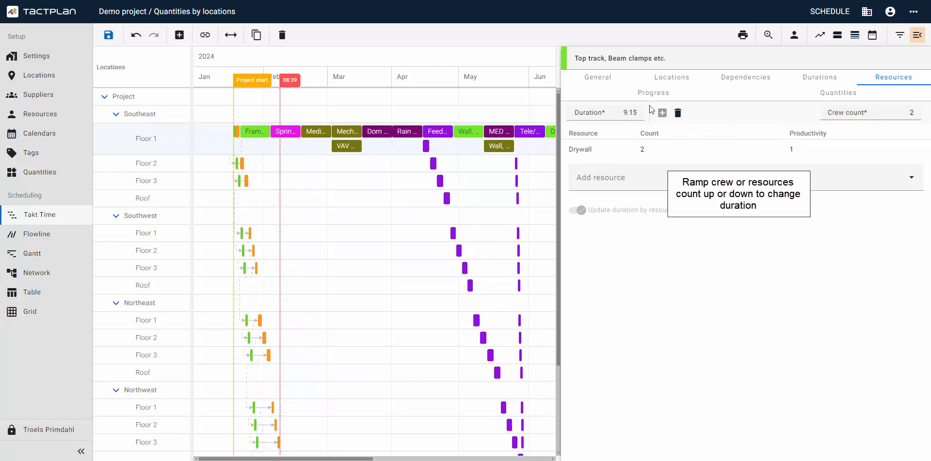
left_click(908, 112)
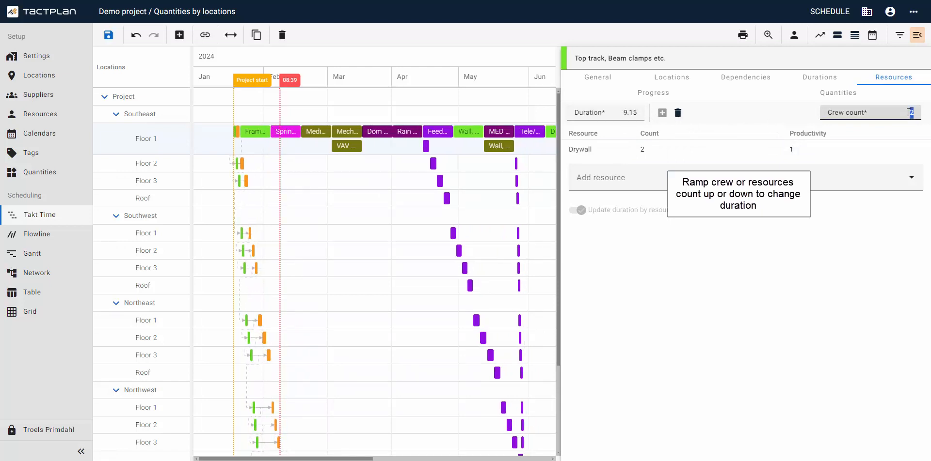
type("1")
key("Return")
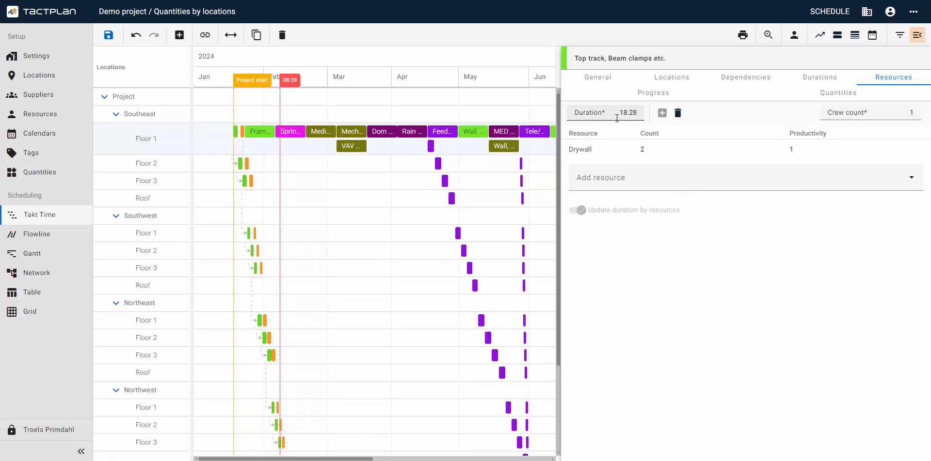
- Set the Top track, Beam clamps etc. task's duration for Project / Southeast / Floor 1 to 2
left_click(814, 81)
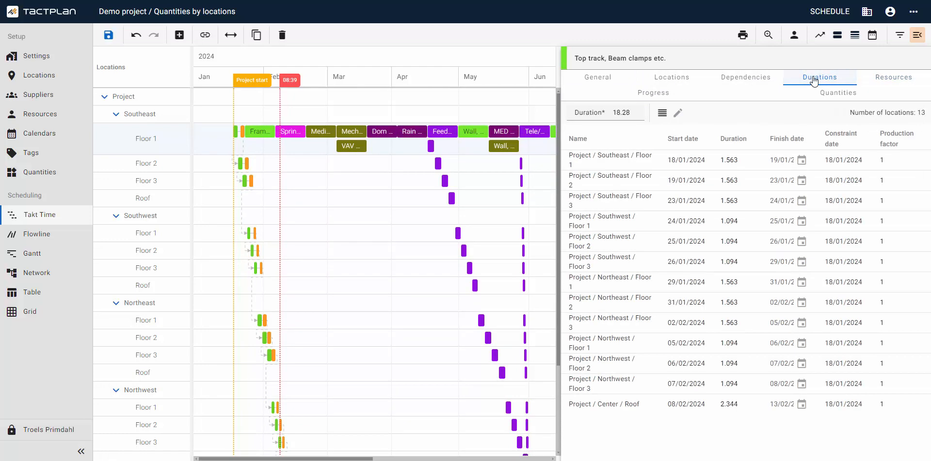
left_click(729, 160)
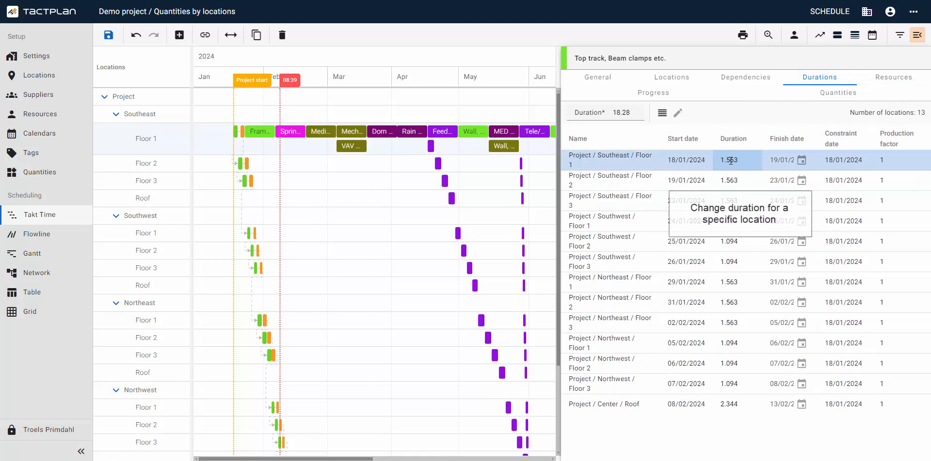
double_click(729, 160)
type("2")
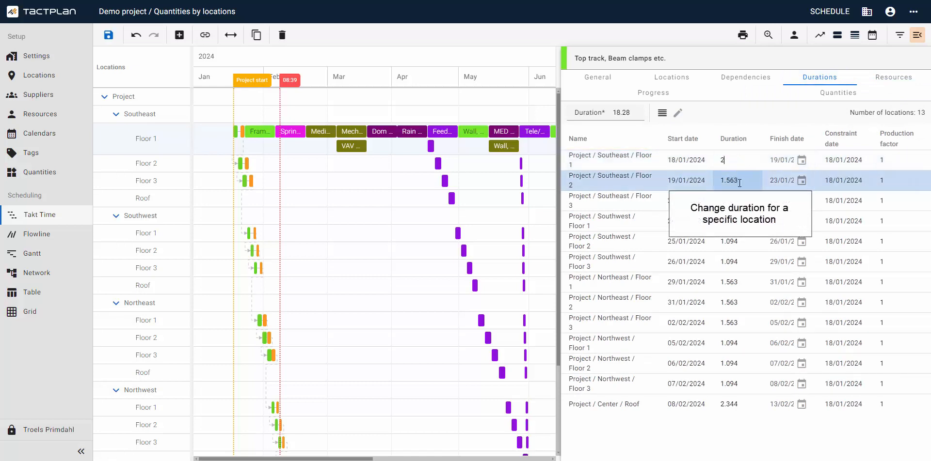
key("Return")
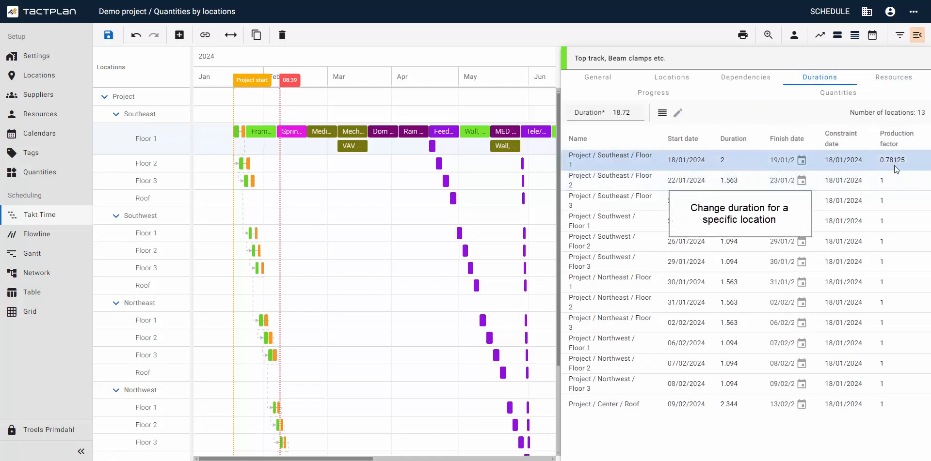
- Set the task's production factor for Project / Southeast / Floor 1 to 1
left_click(896, 160)
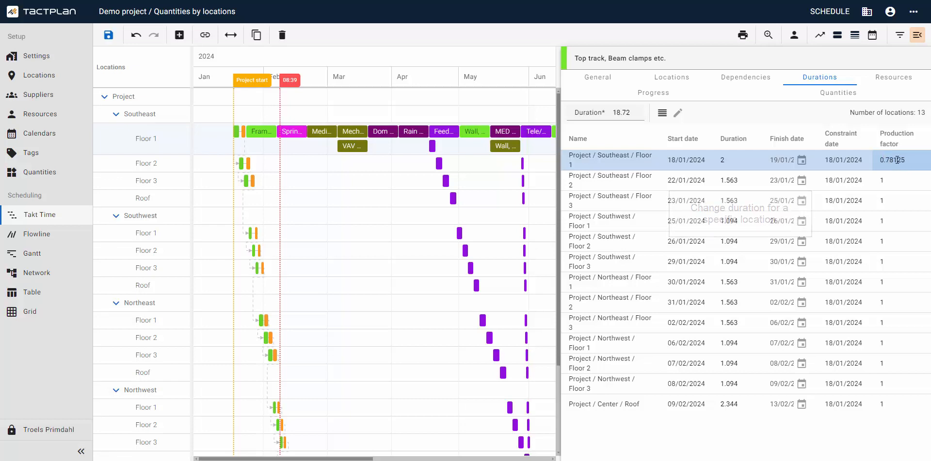
type("1")
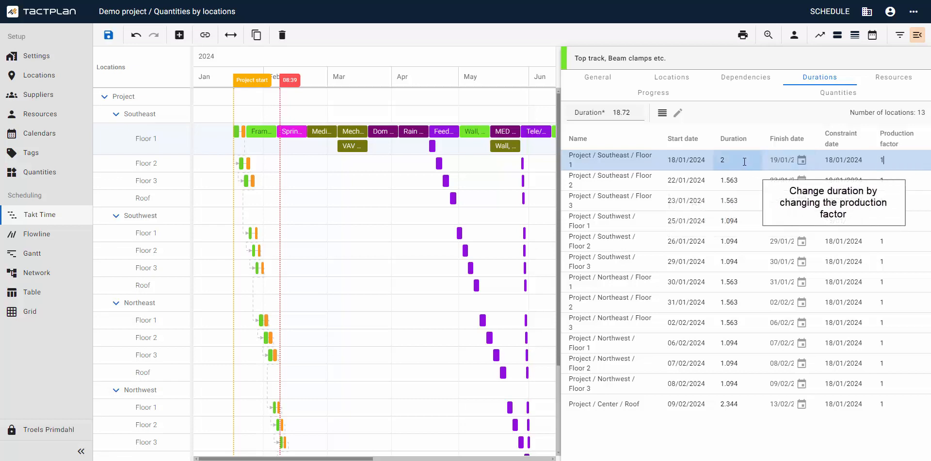
left_click(811, 145)
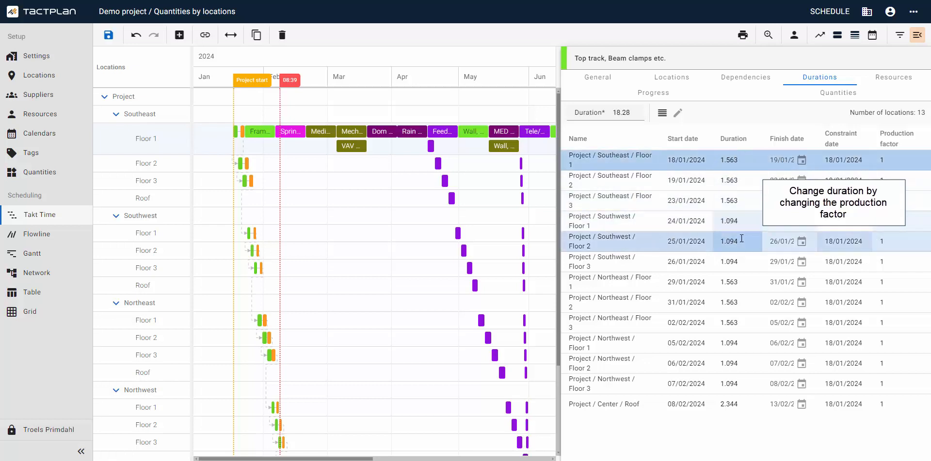
- Try a shared duration of 3 days for floors 1 to 3 of Southeast and Northeast, then undo the change
left_click(749, 206, "shift")
left_click(750, 282, "ctrl")
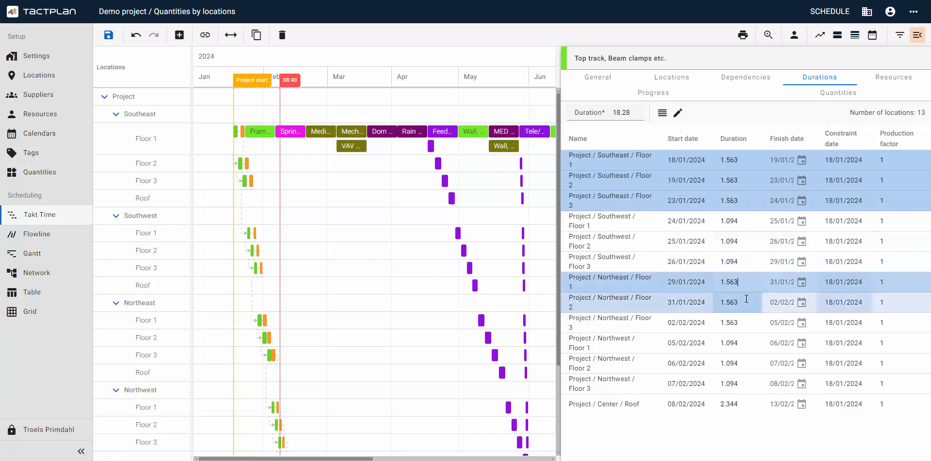
left_click(749, 323, "shift")
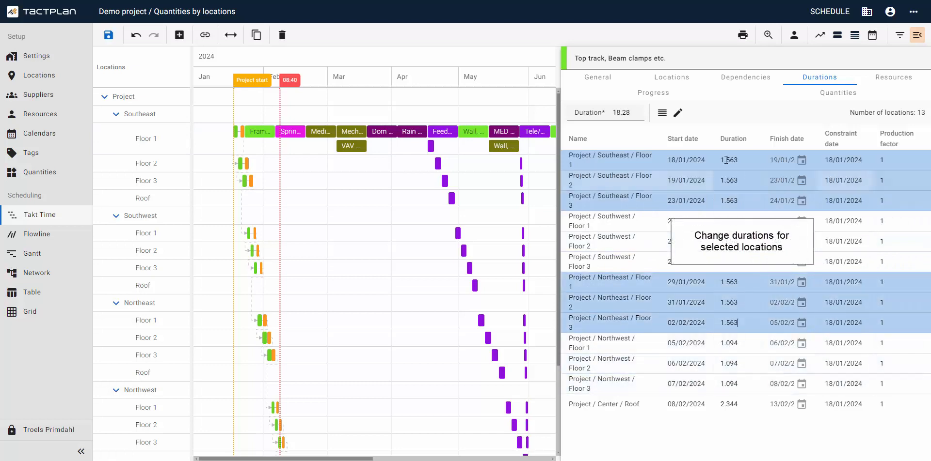
left_click(678, 112)
left_click(704, 137)
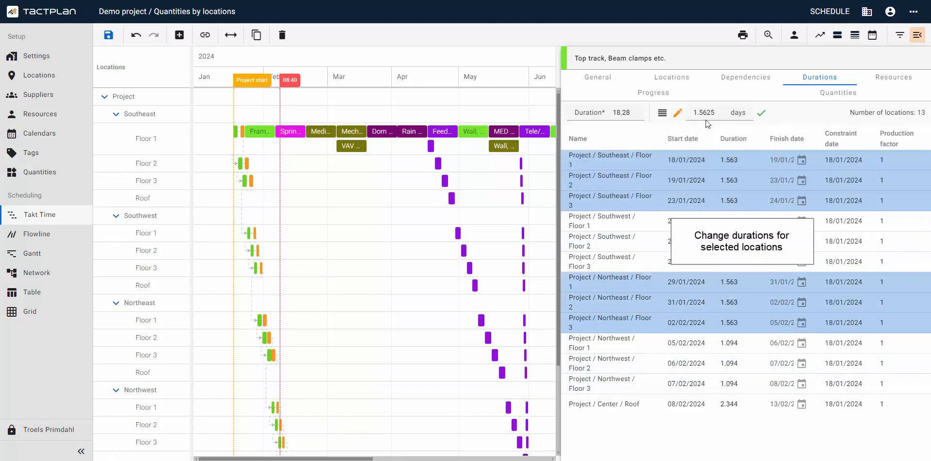
double_click(706, 114)
type("3")
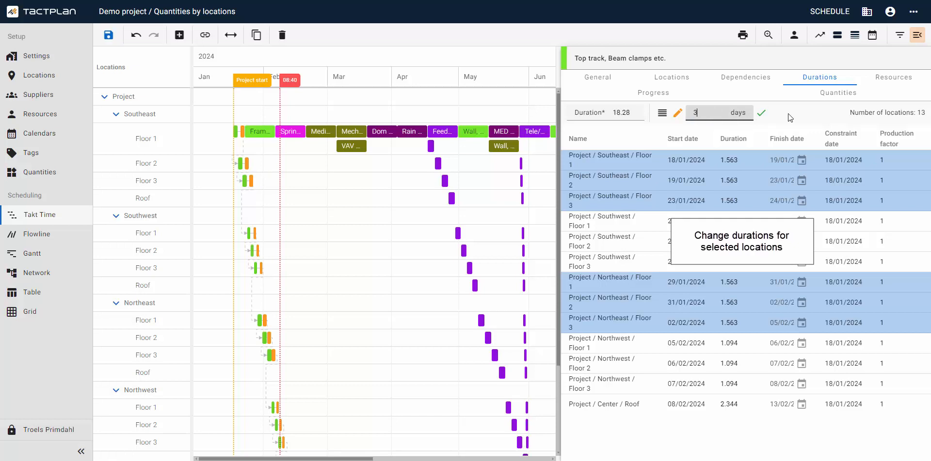
left_click(761, 113)
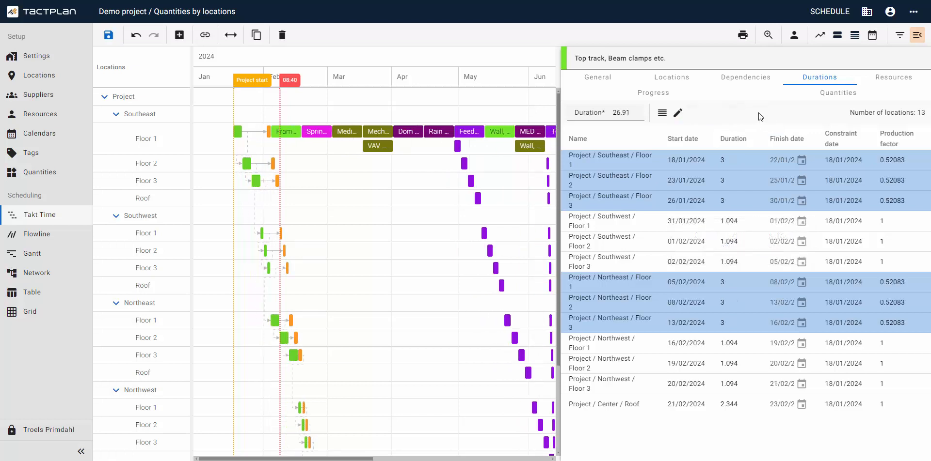
left_click(137, 36)
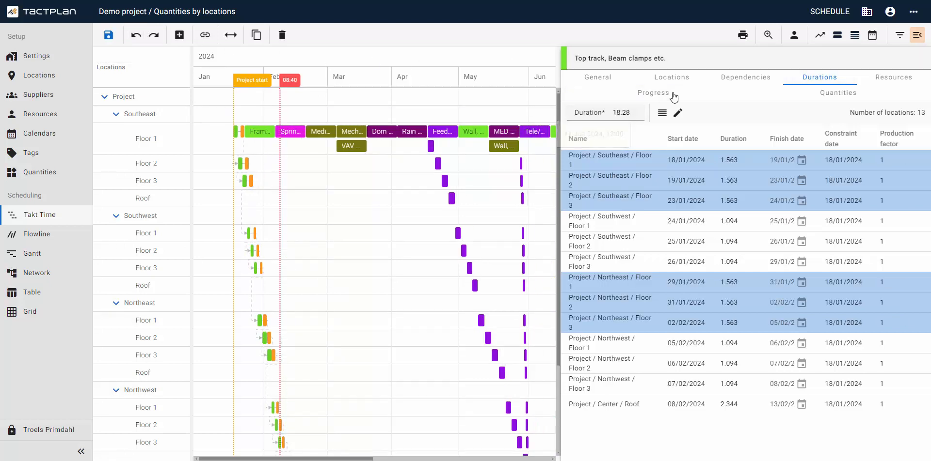
- Set the total duration of the Top track, Beam clamps etc. task to 9 from its resource settings
left_click(888, 81)
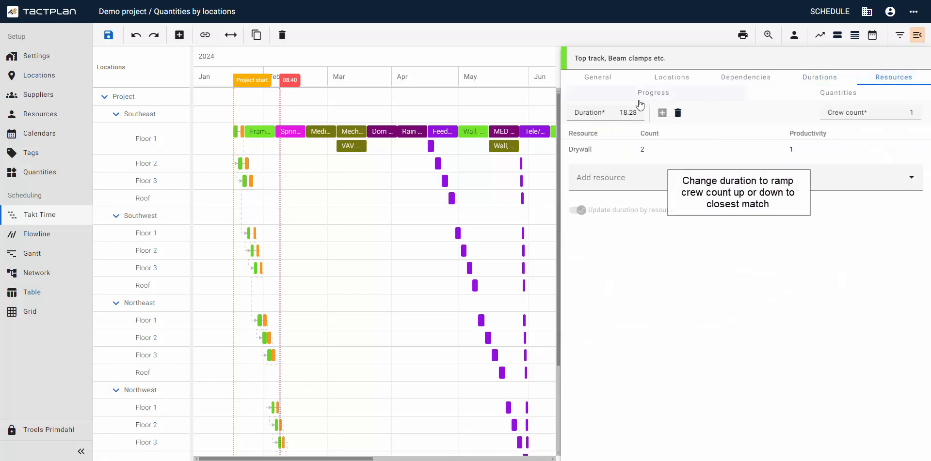
left_click(629, 113)
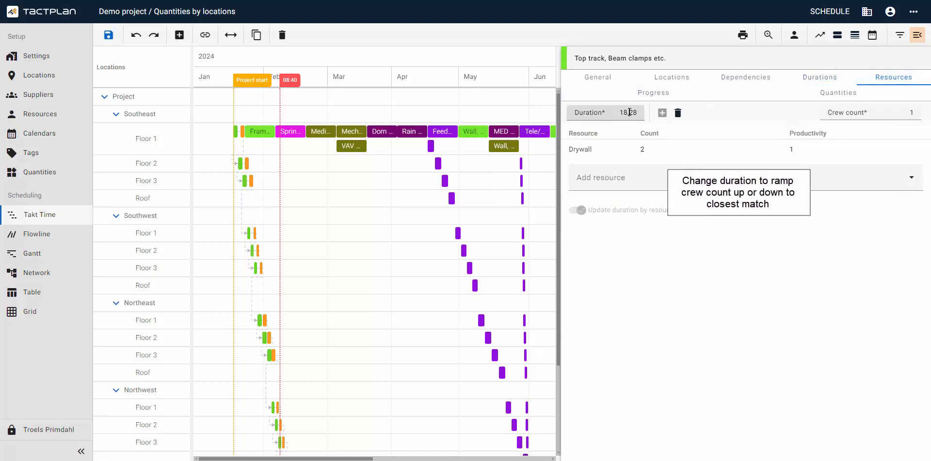
type("9")
left_click(707, 111)
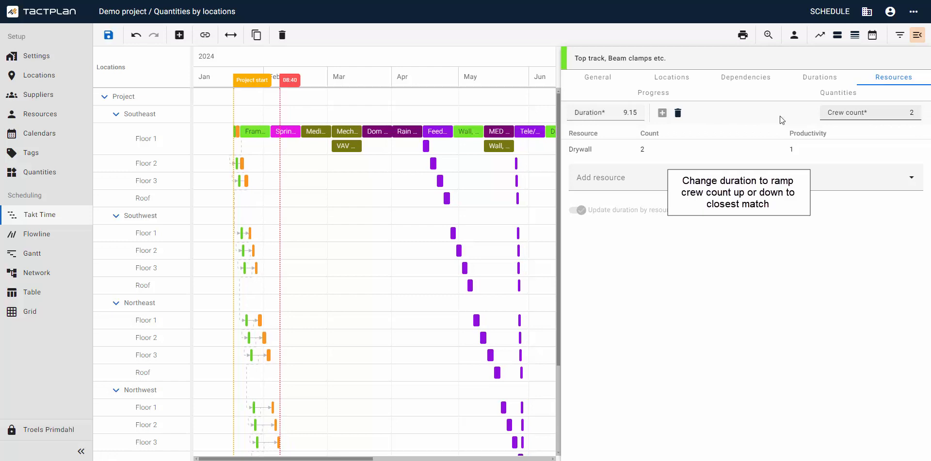
- Set the task's total duration to 3 so the crew count adapts to the closest match
left_click(629, 113)
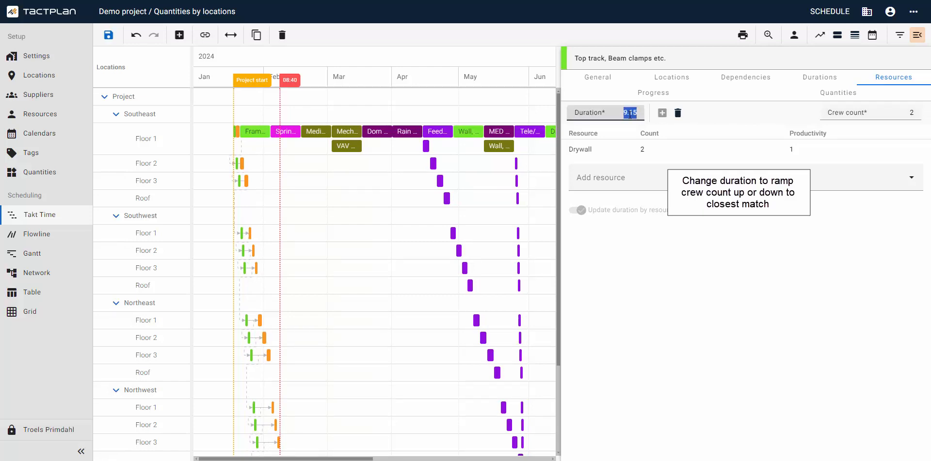
type("3")
left_click(721, 113)
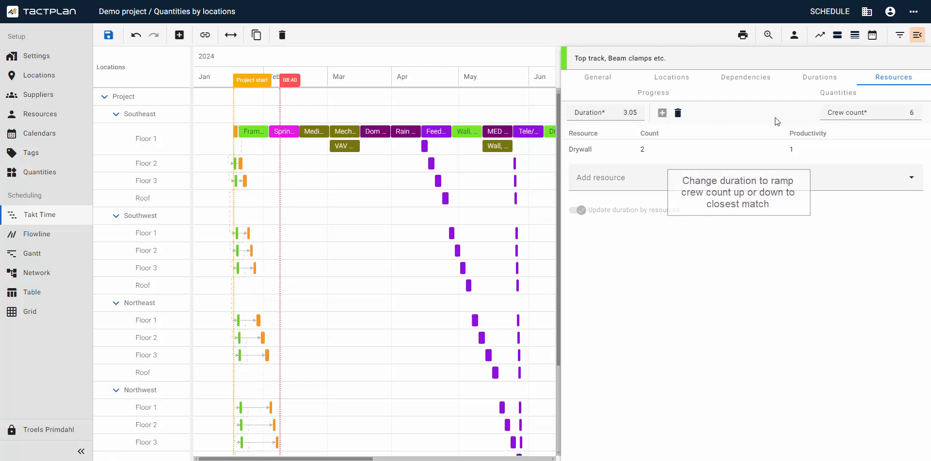
- Set the crew count of the Top track, Beam clamps etc. task back to 1
left_click(910, 115)
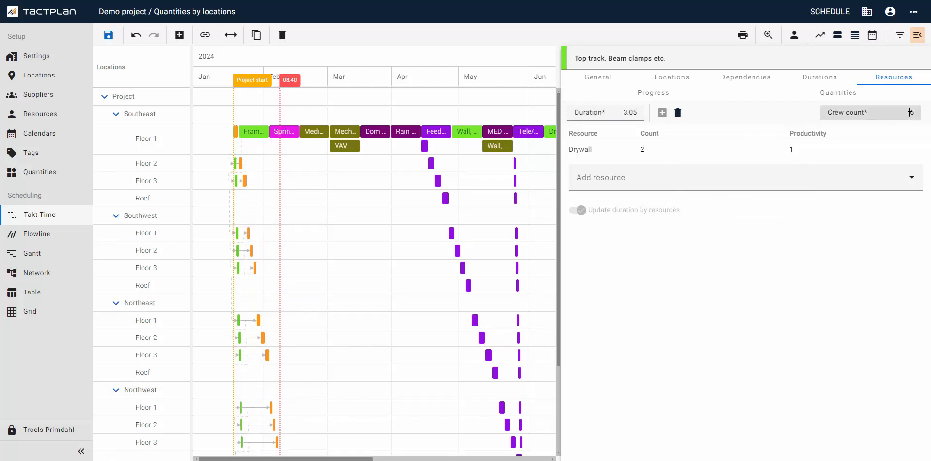
type("1")
left_click(721, 114)
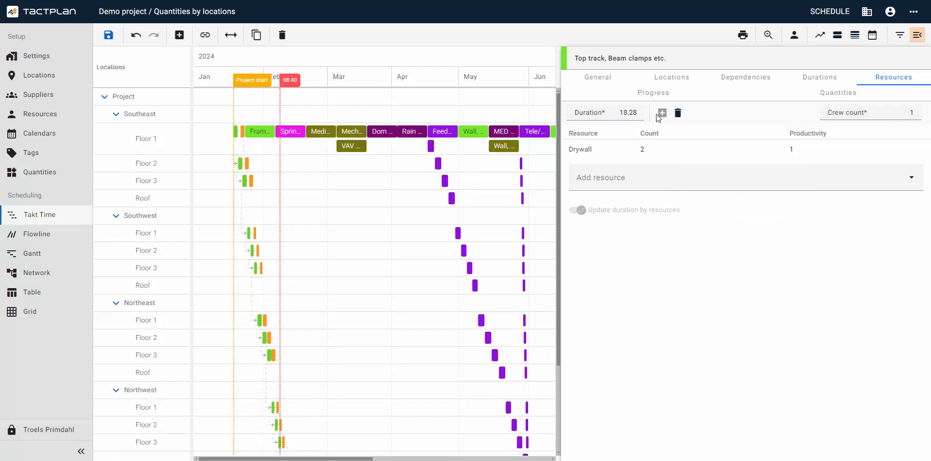